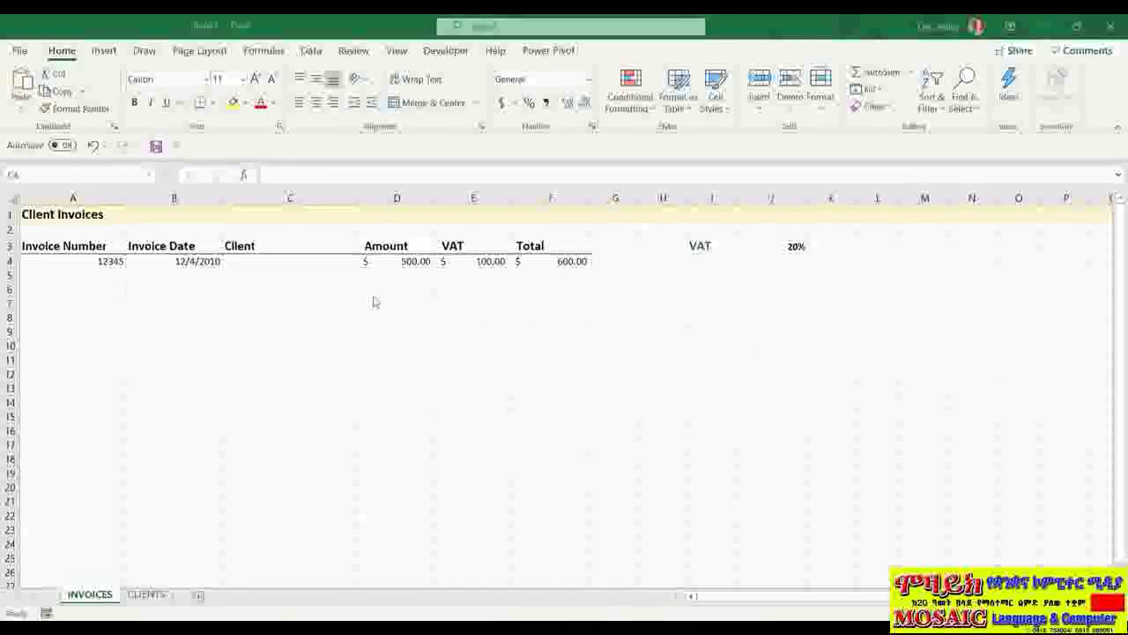
Step: Enter the client Company A in cell C4 and the misspelled variant Coomapany A in cell C5
click(270, 268)
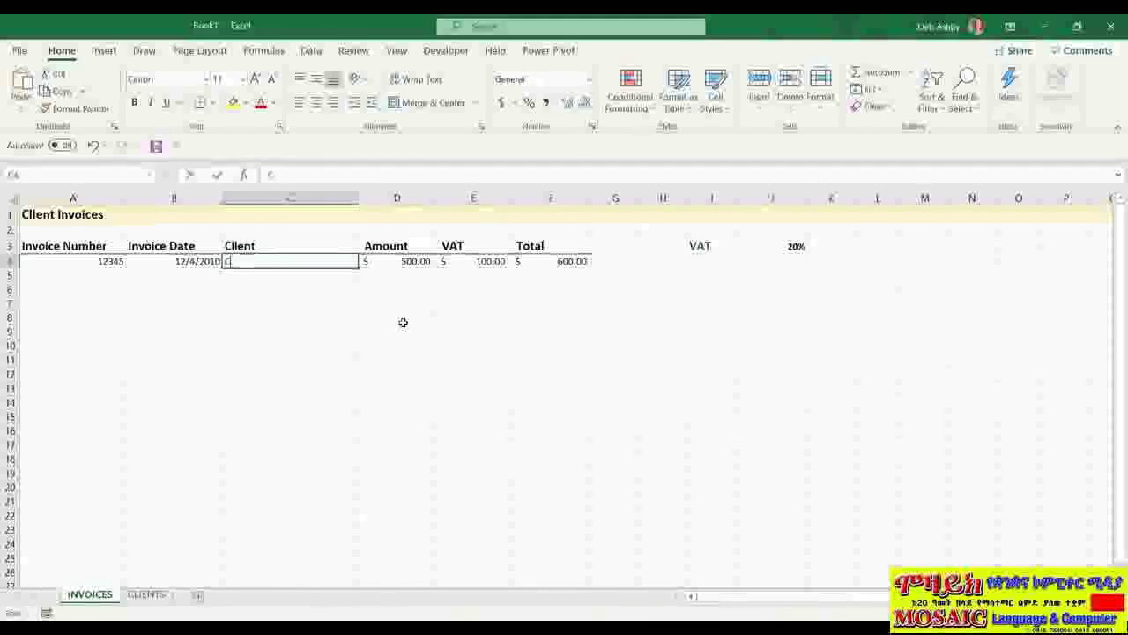
text(Company A)
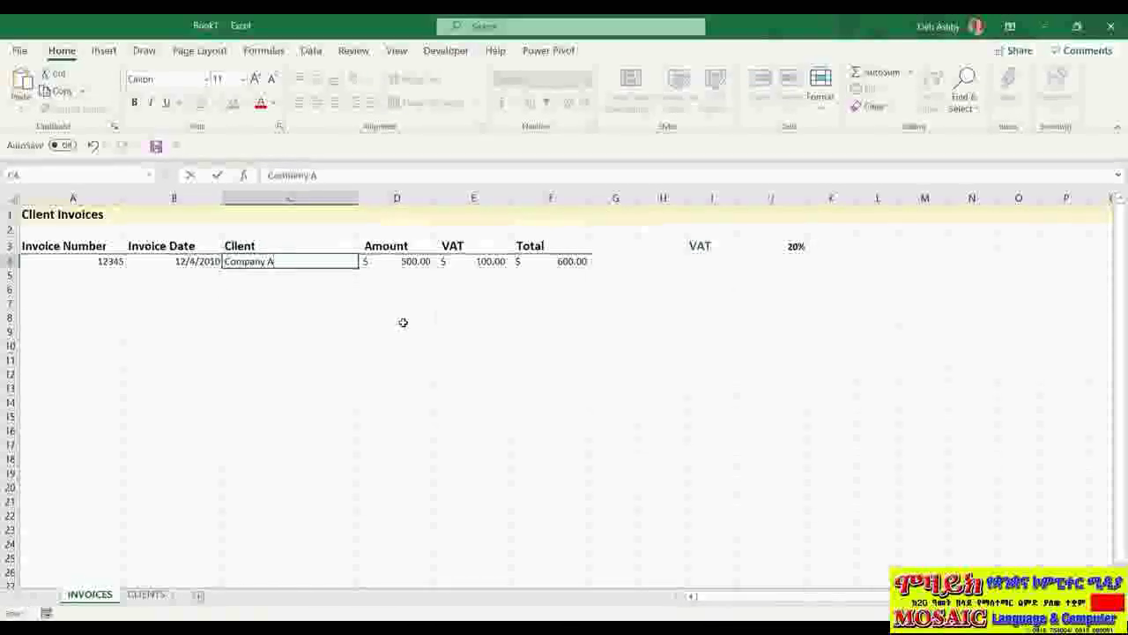
click(252, 281)
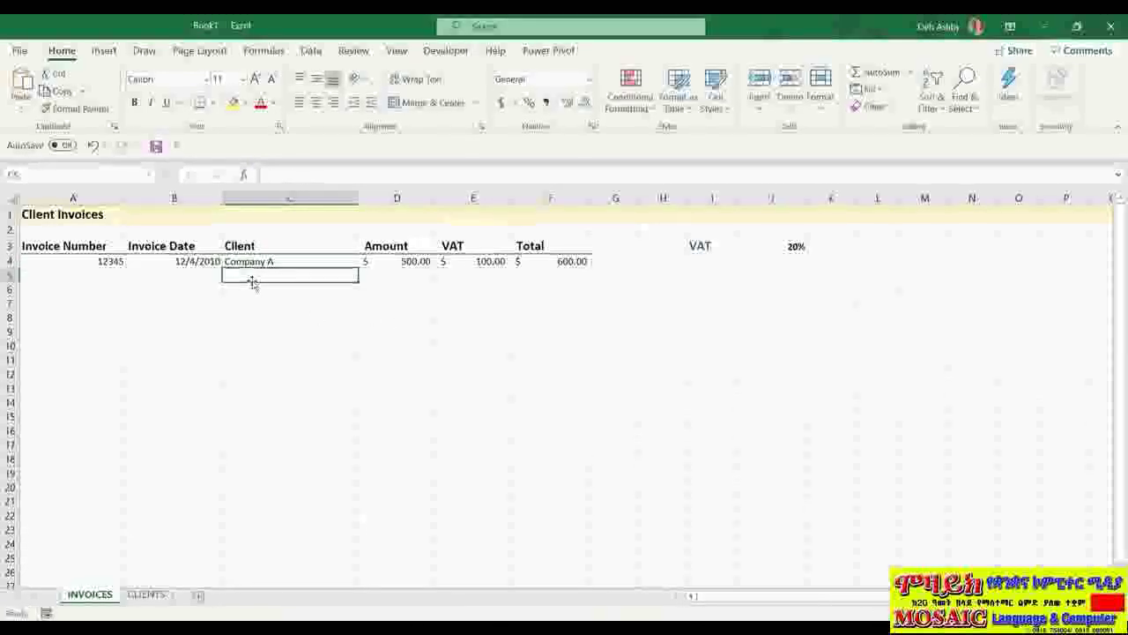
text(Coo)
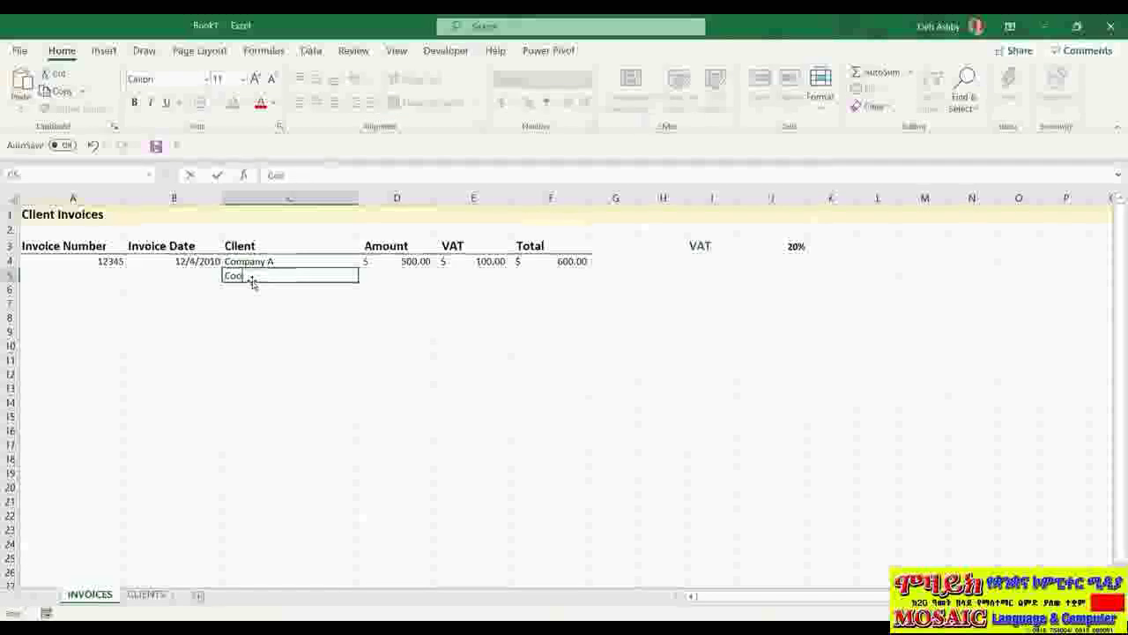
text(perati)
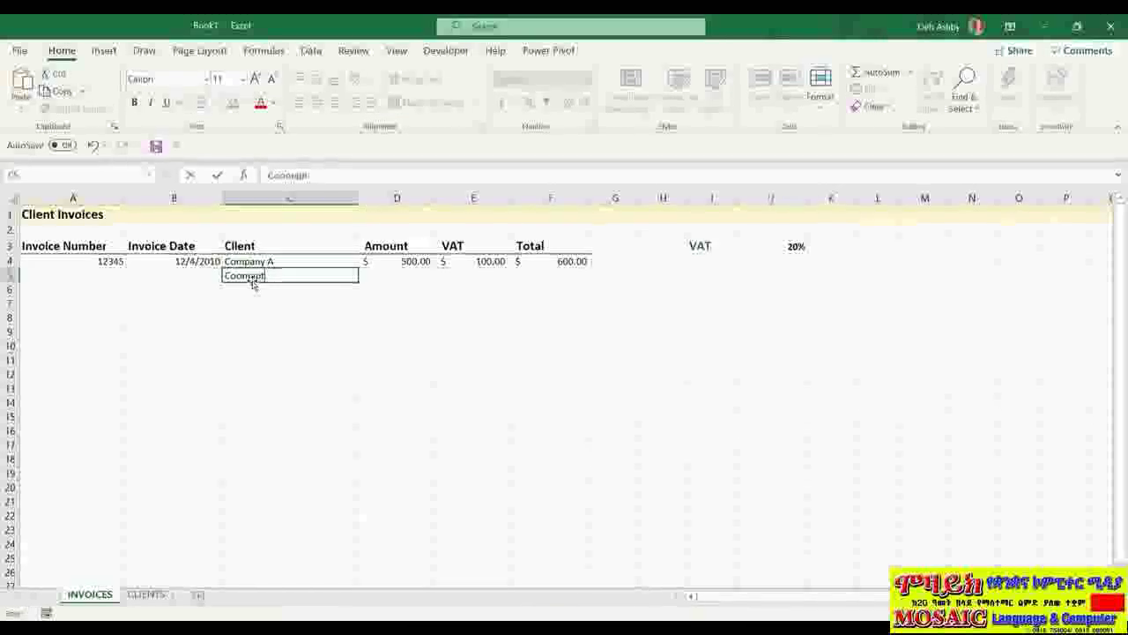
key(BackSpace)
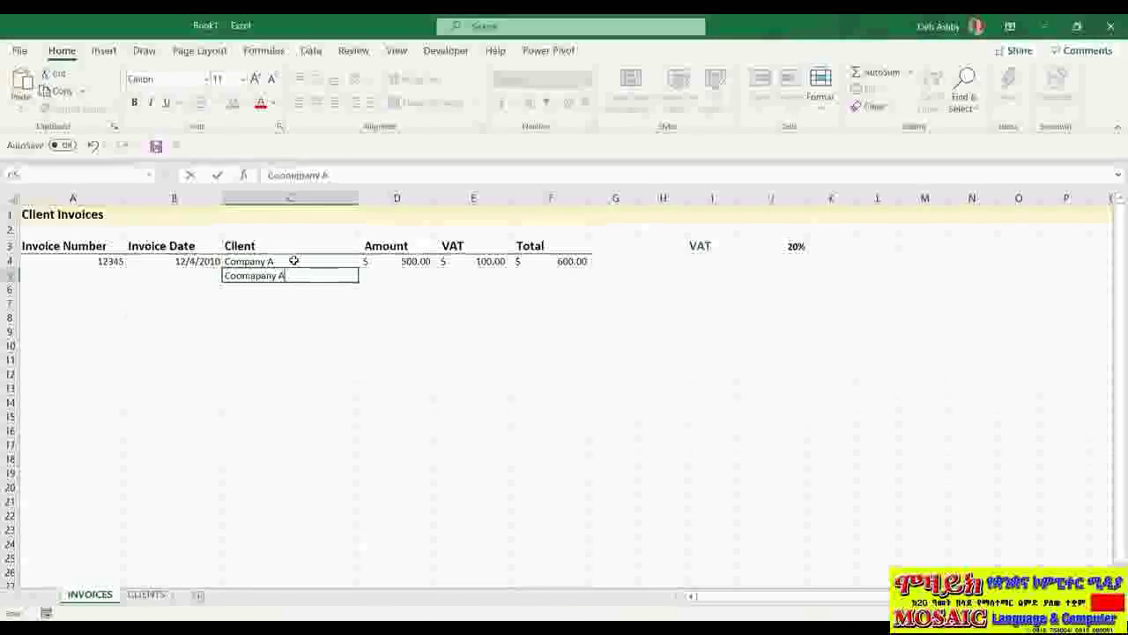
Step: Clear the client entries in C4:C5 and select cell C4
drag(290, 262, 300, 273)
key(Delete)
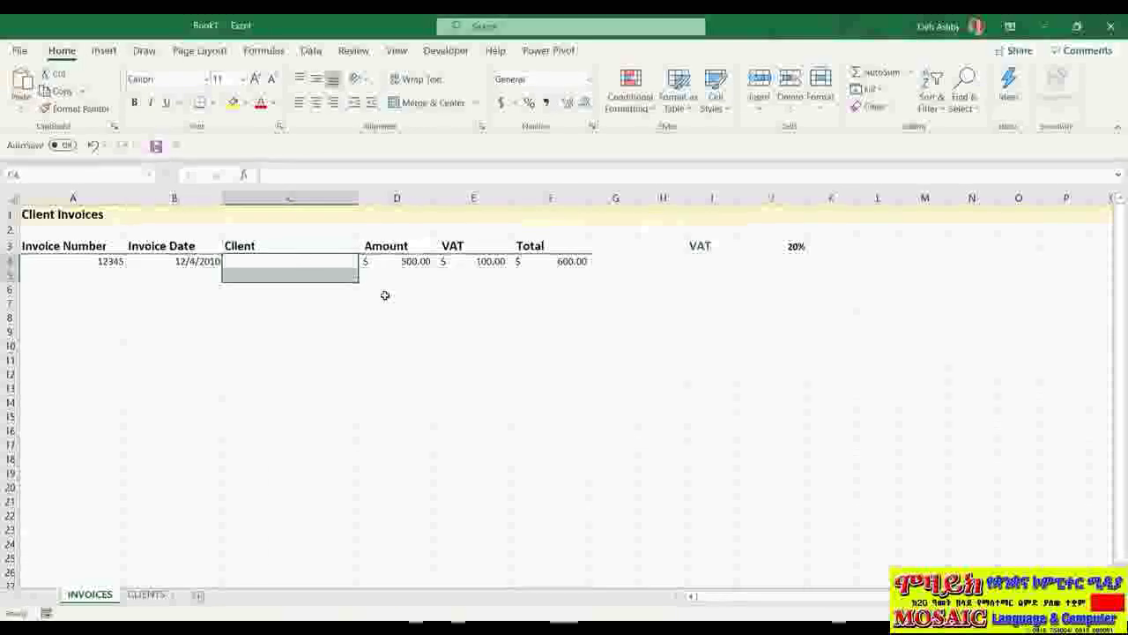
click(323, 262)
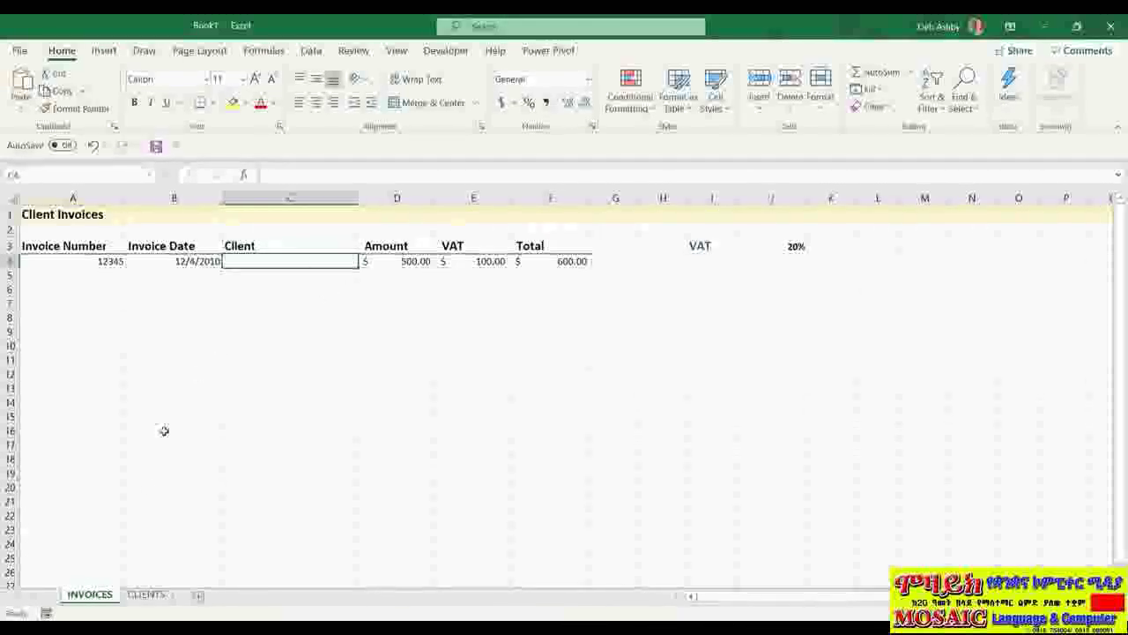
Step: Examine the company names in A2:A11 on the CLIENTS sheet and compare them with the empty Client column on the INVOICES sheet
click(150, 596)
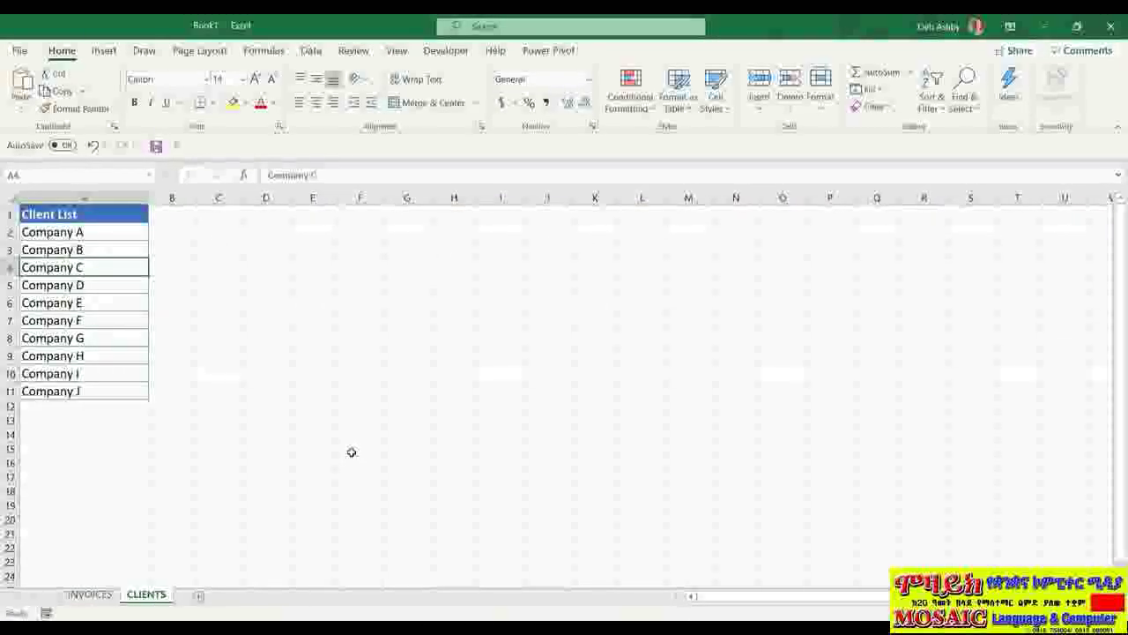
click(63, 406)
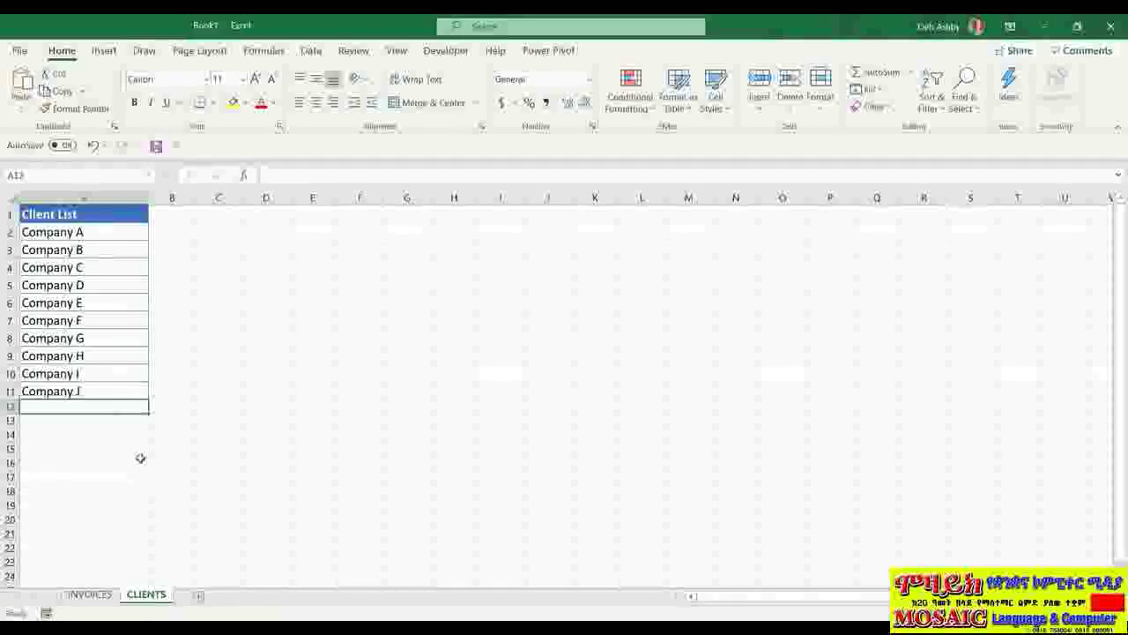
drag(72, 232, 72, 390)
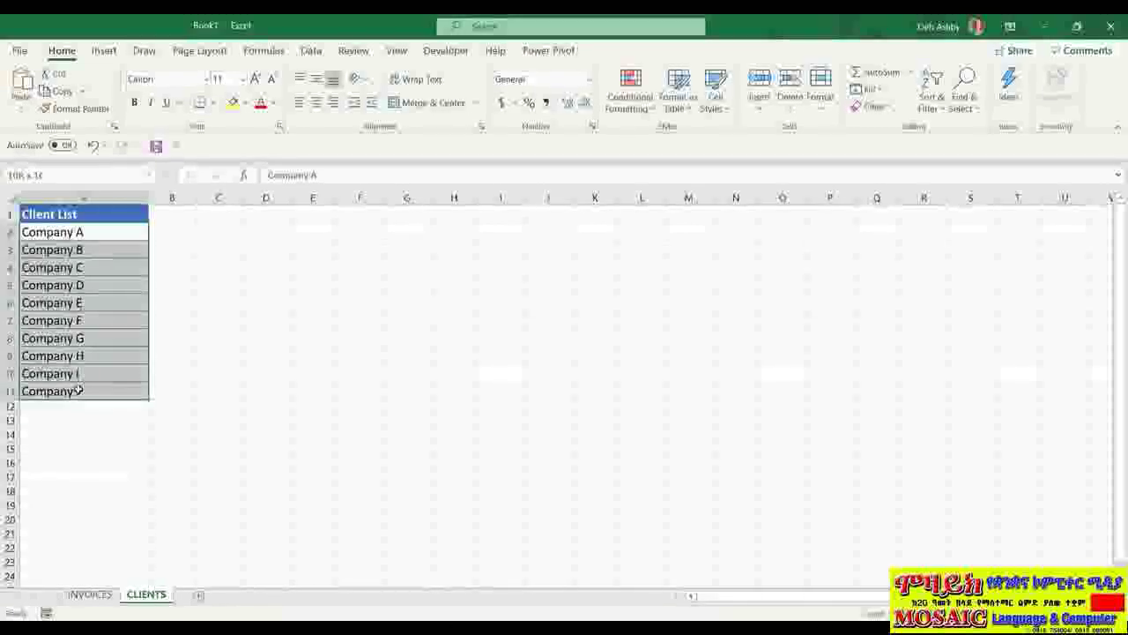
click(81, 593)
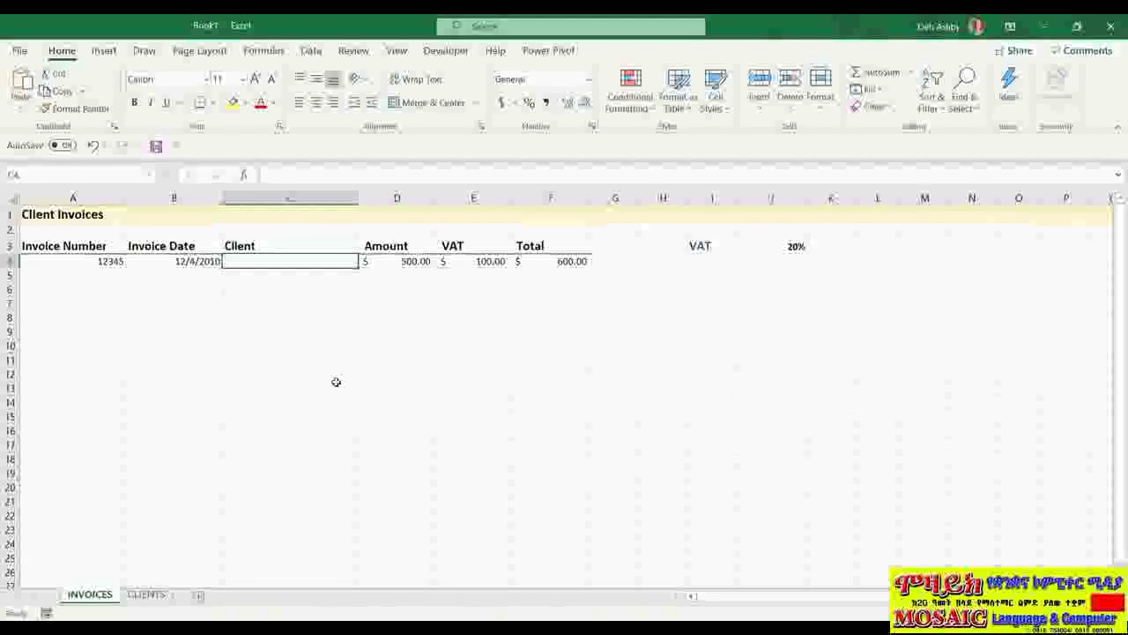
click(147, 594)
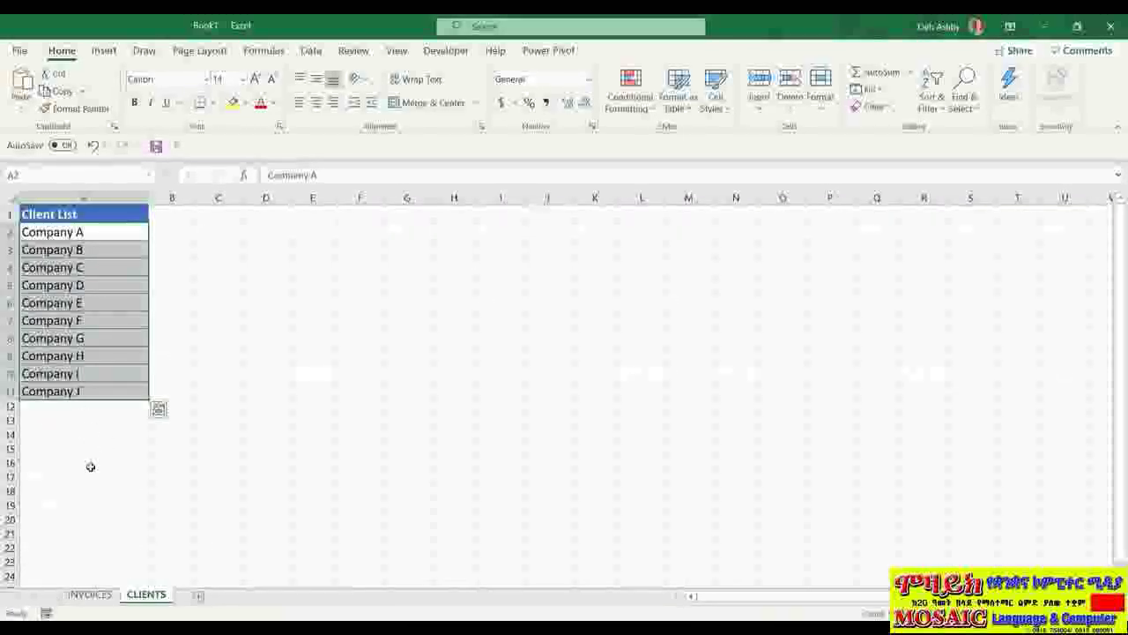
click(83, 407)
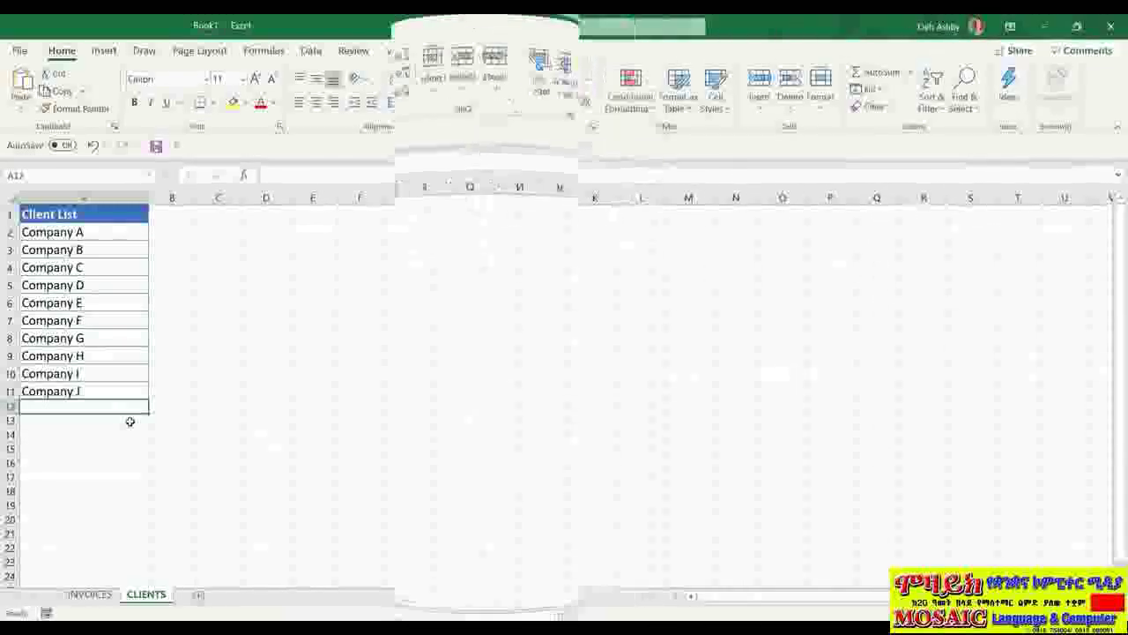
Step: Format the client list A1:A11 as a table with headers in a light style with blue header, and check its filter options
click(98, 302)
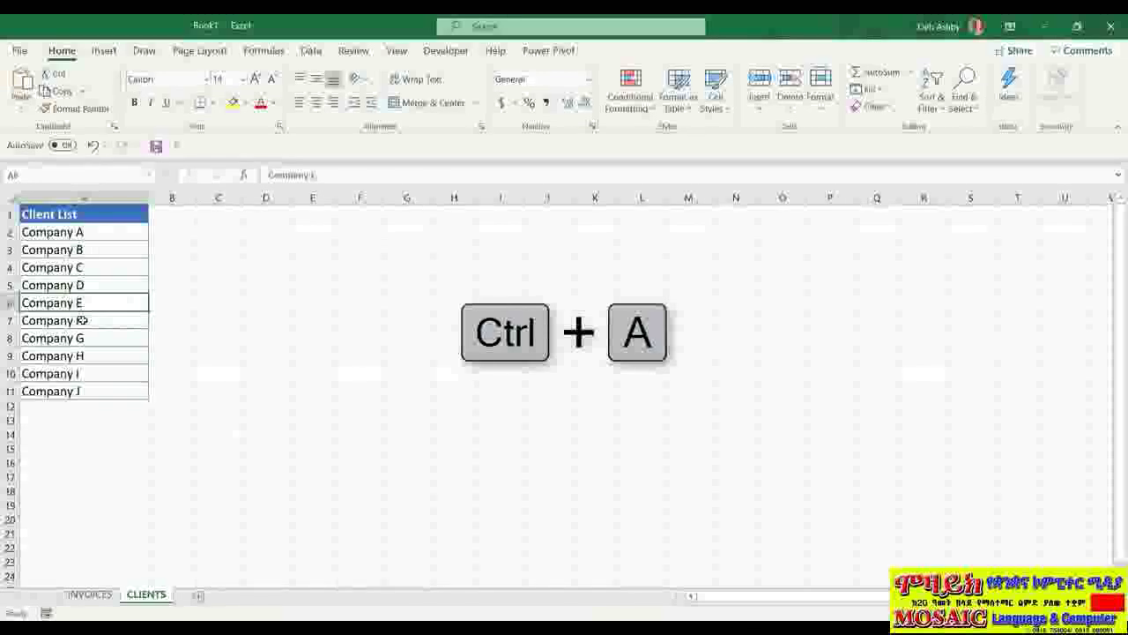
key(ctrl+a)
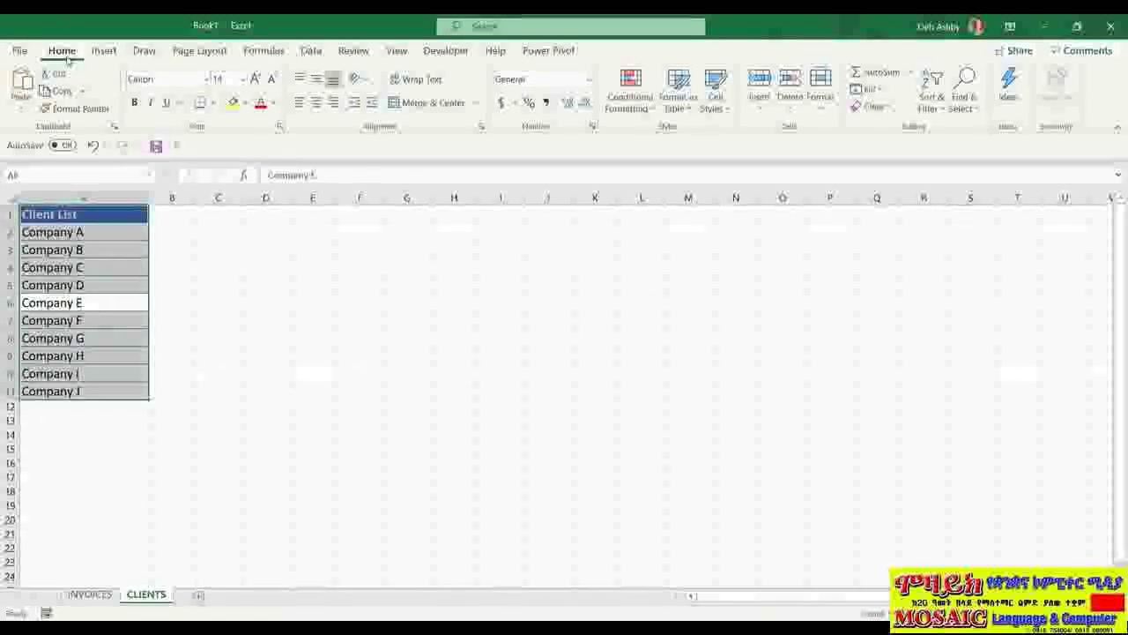
click(686, 107)
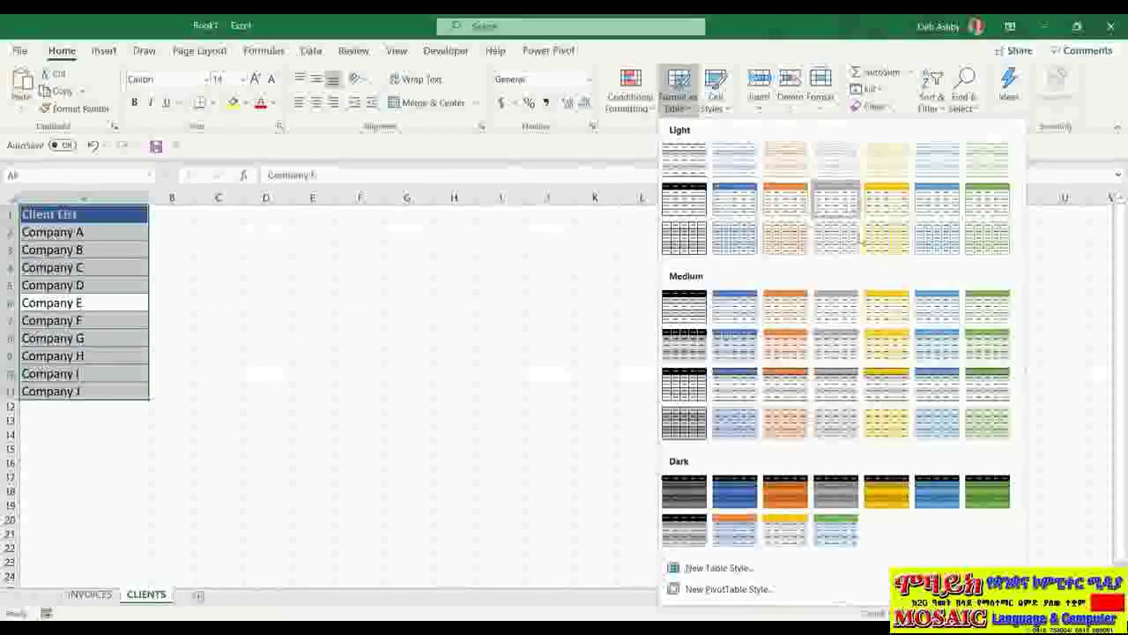
click(734, 205)
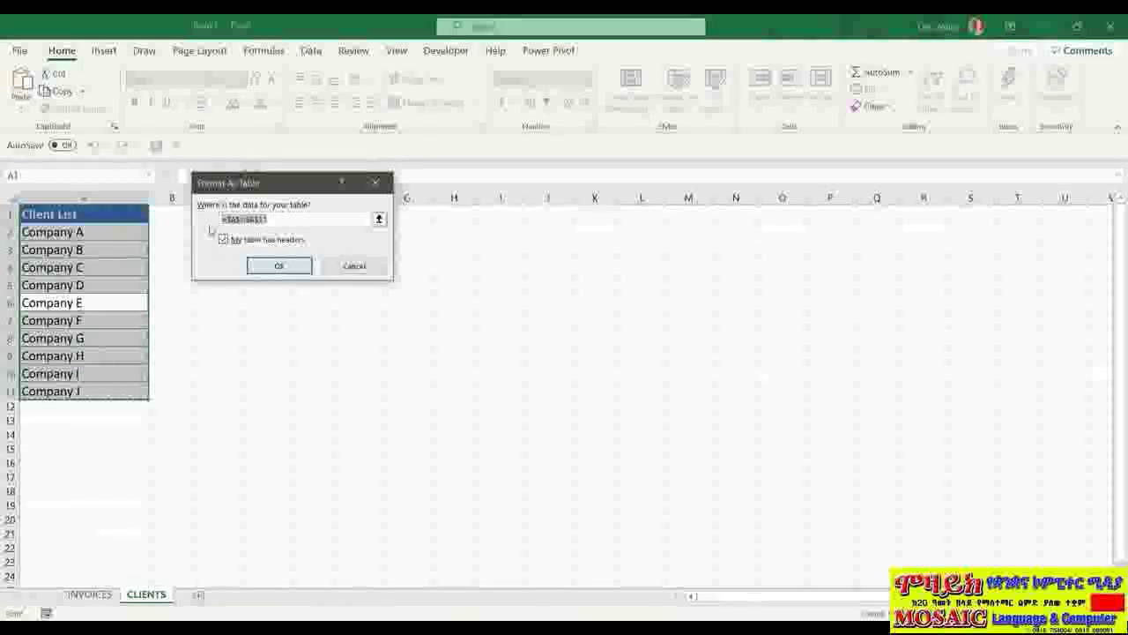
click(273, 265)
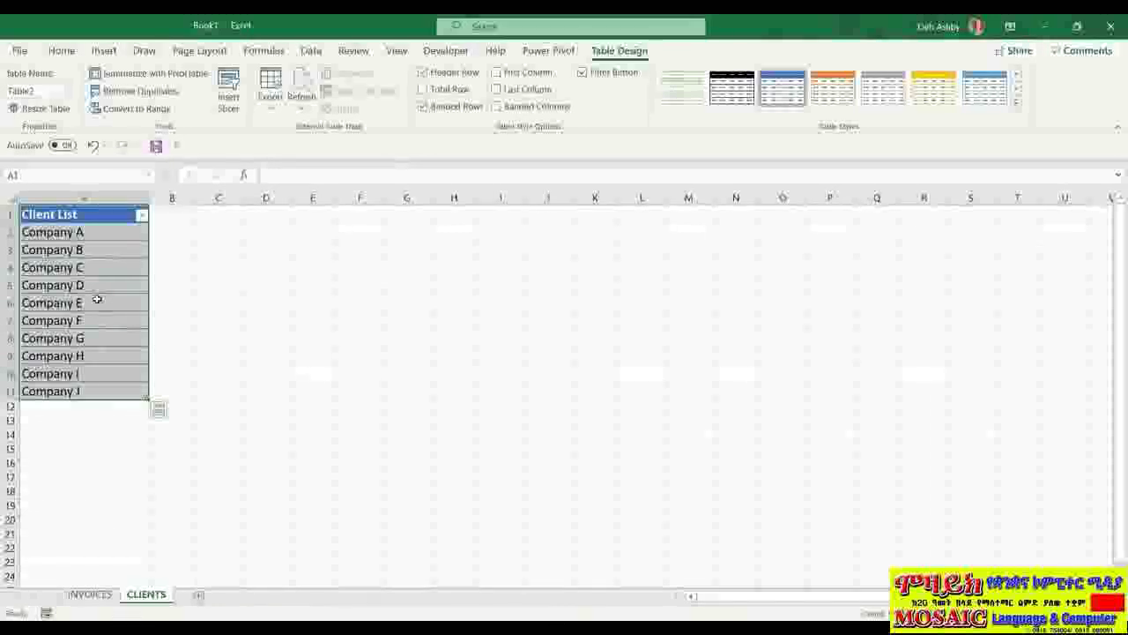
click(141, 214)
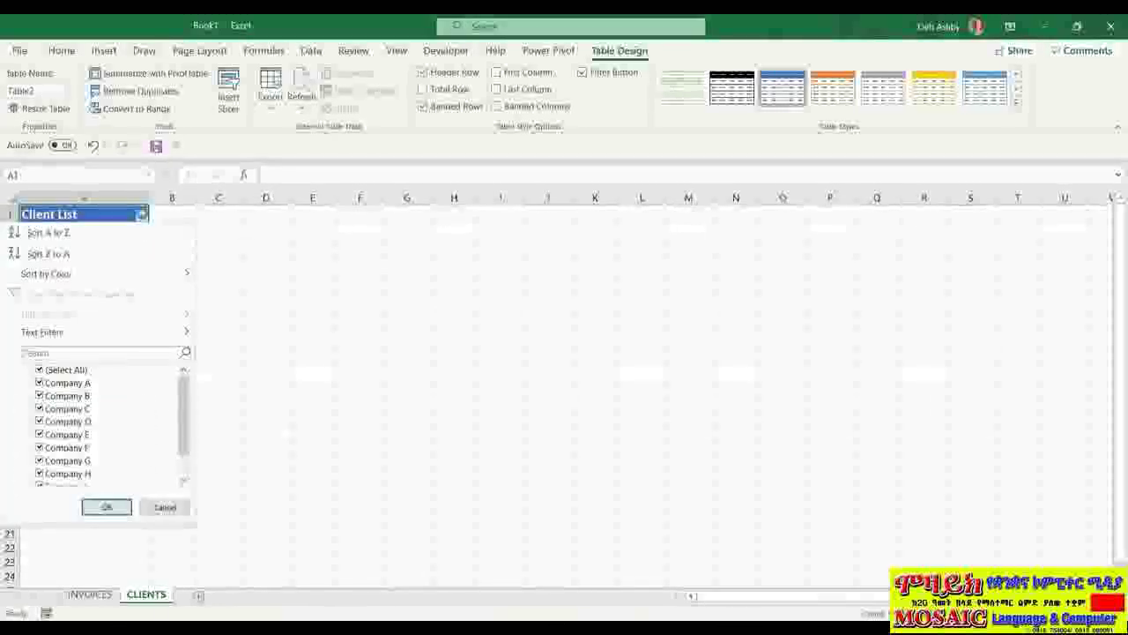
click(167, 509)
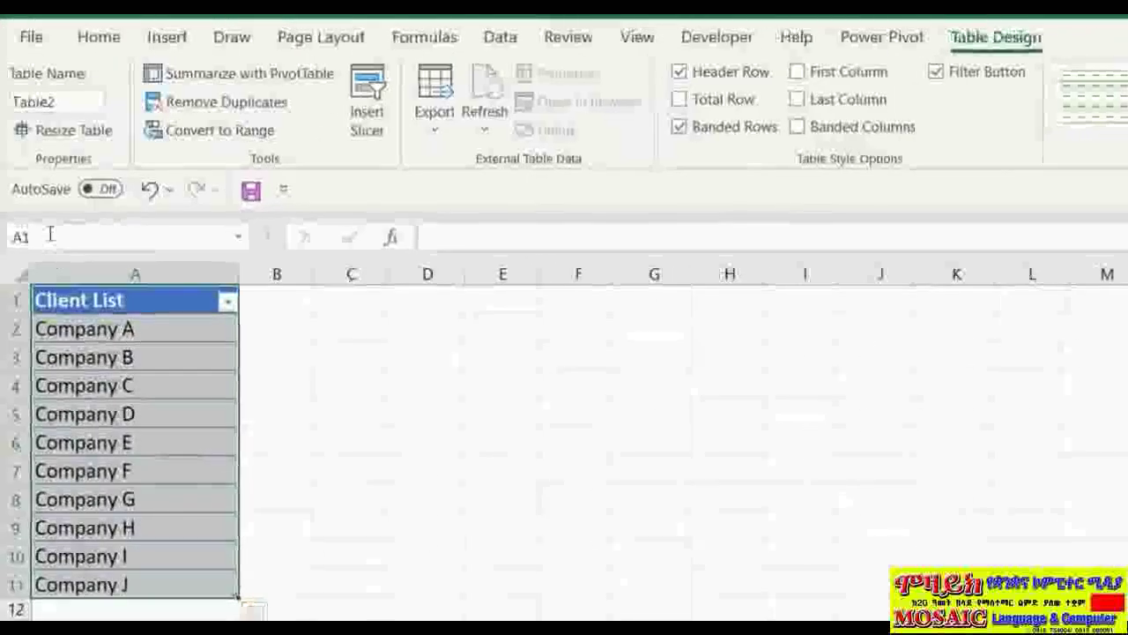
Step: Rename the client table as ClientList
double_click(63, 102)
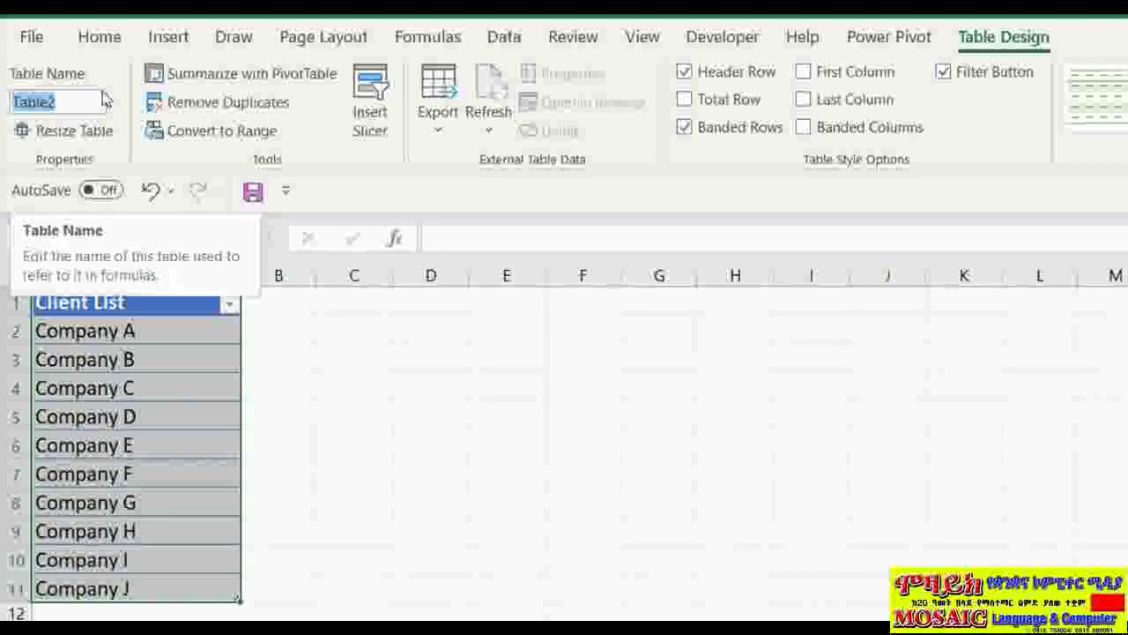
text(Client)
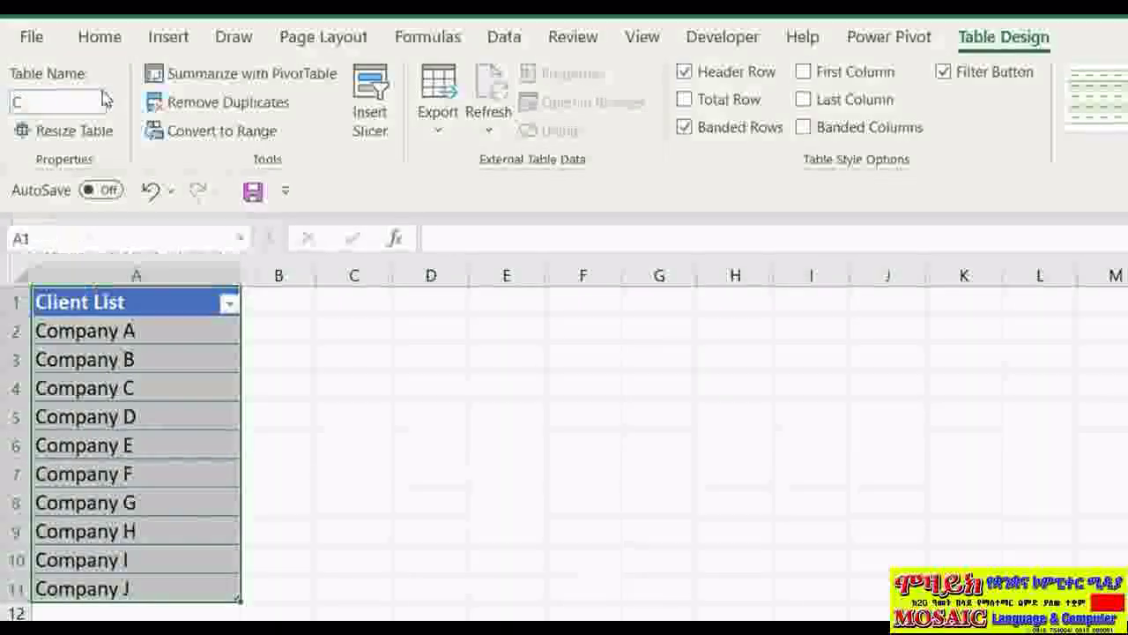
text(List)
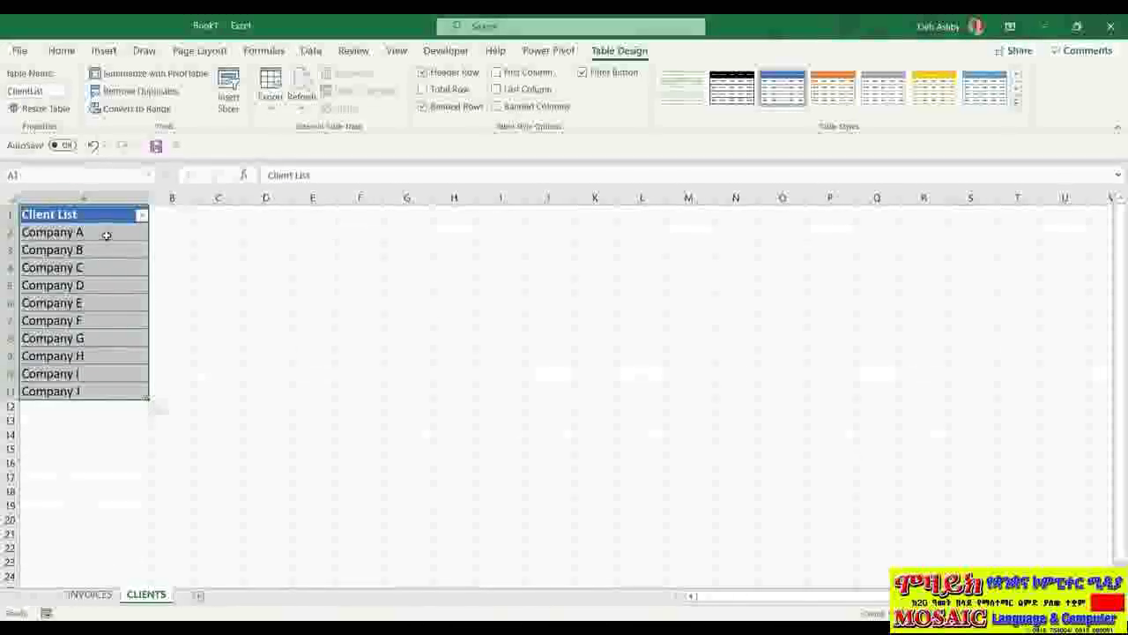
Step: Define the name Companies for the range A2:A11 and check the list of defined names
drag(97, 232, 98, 390)
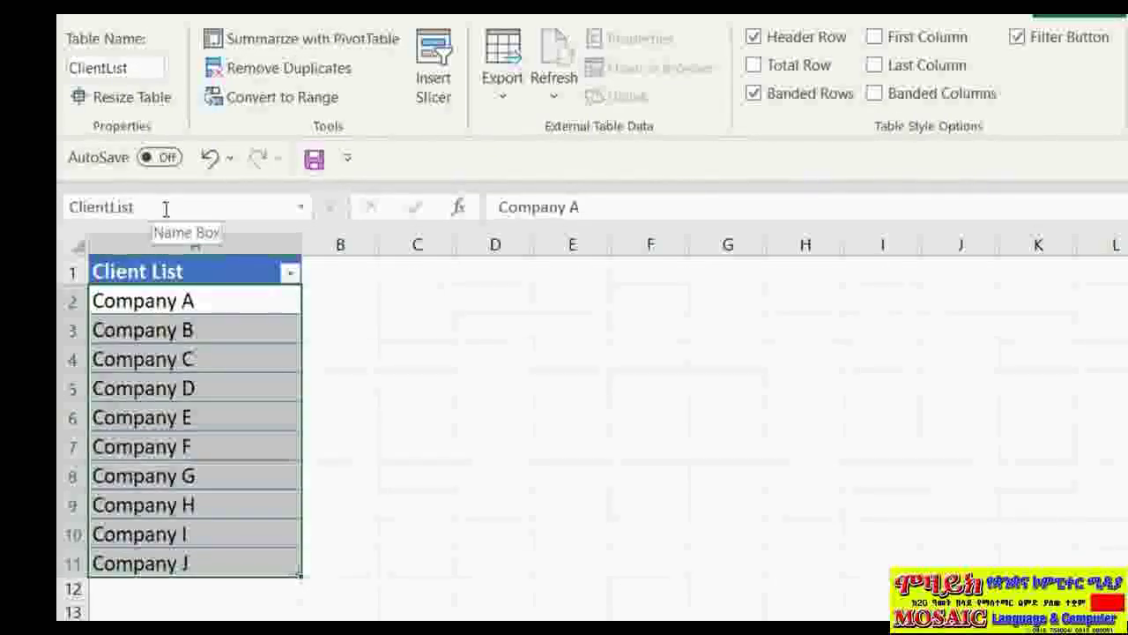
click(150, 206)
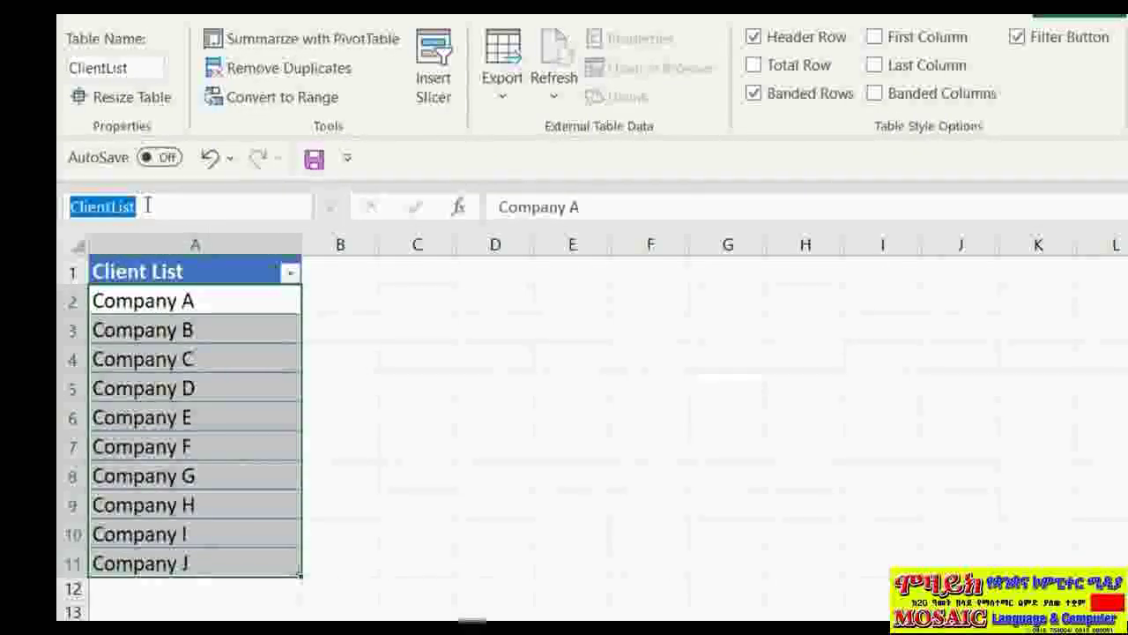
text(Com)
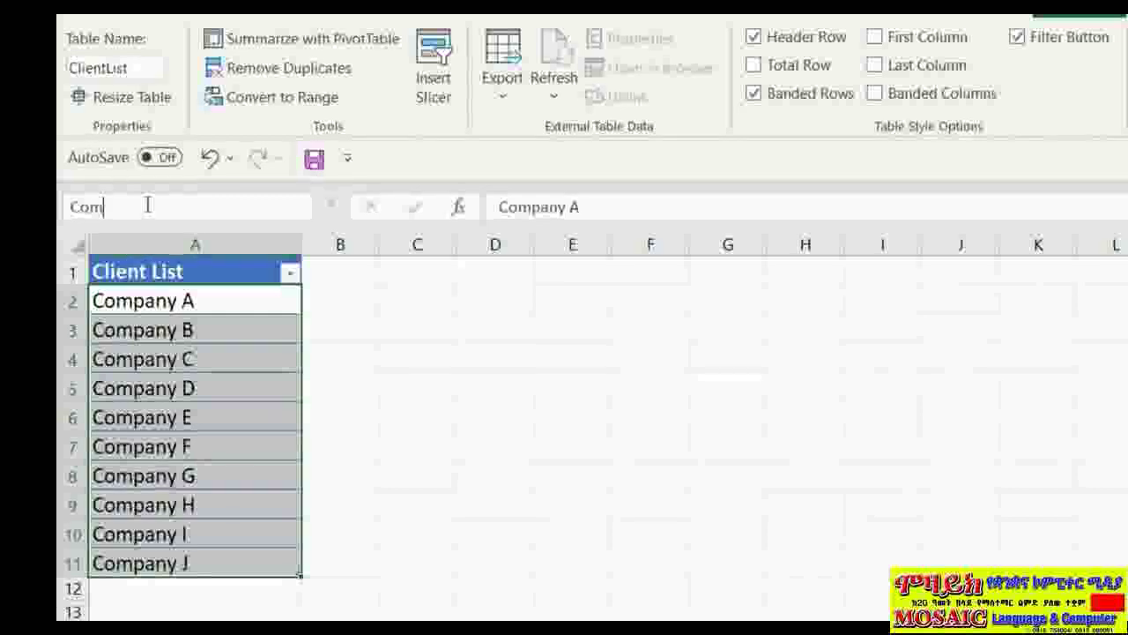
text(panies)
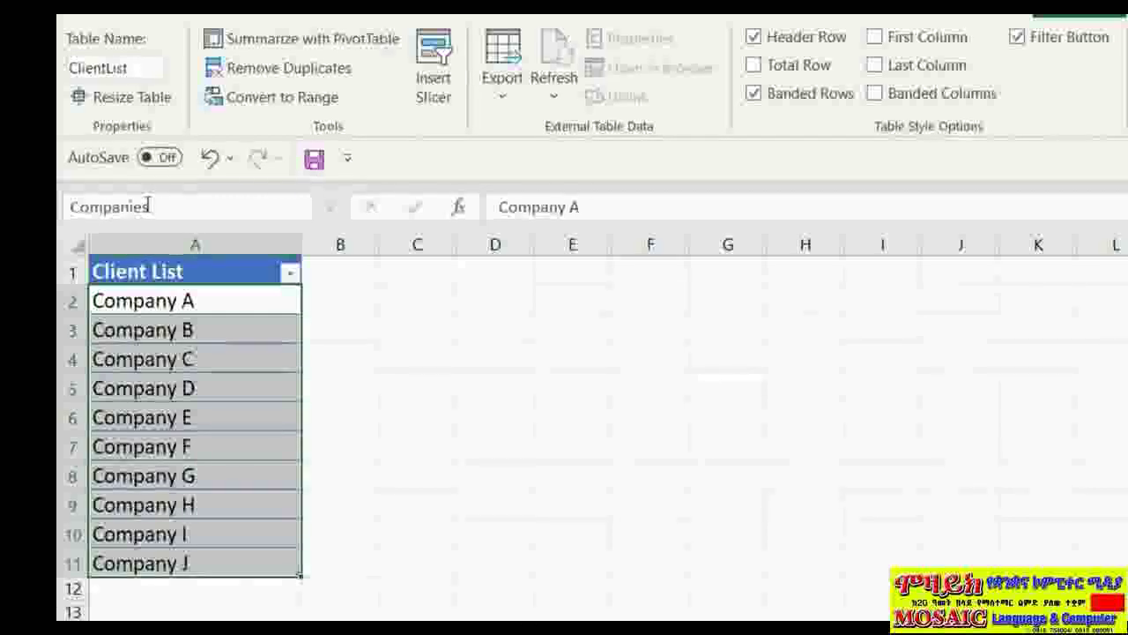
key(Return)
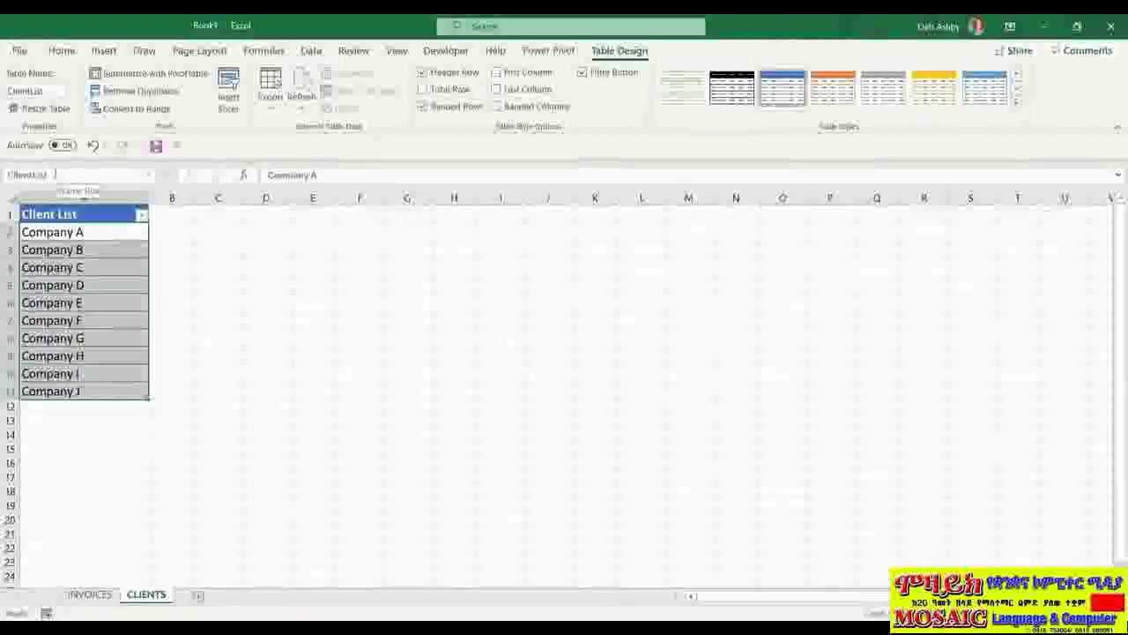
click(149, 176)
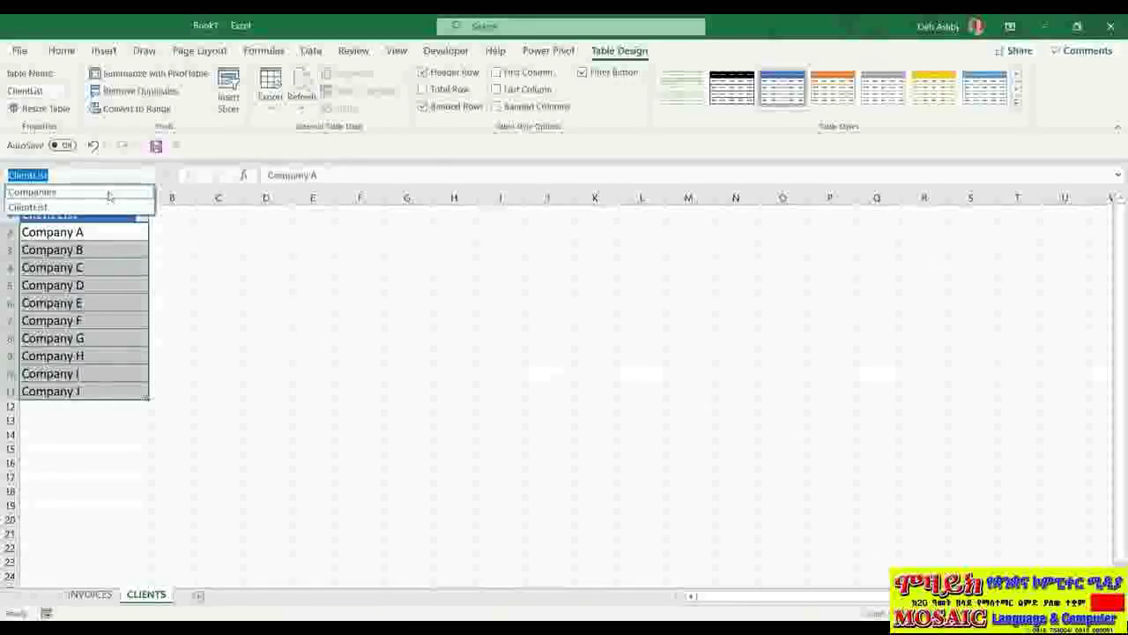
click(358, 301)
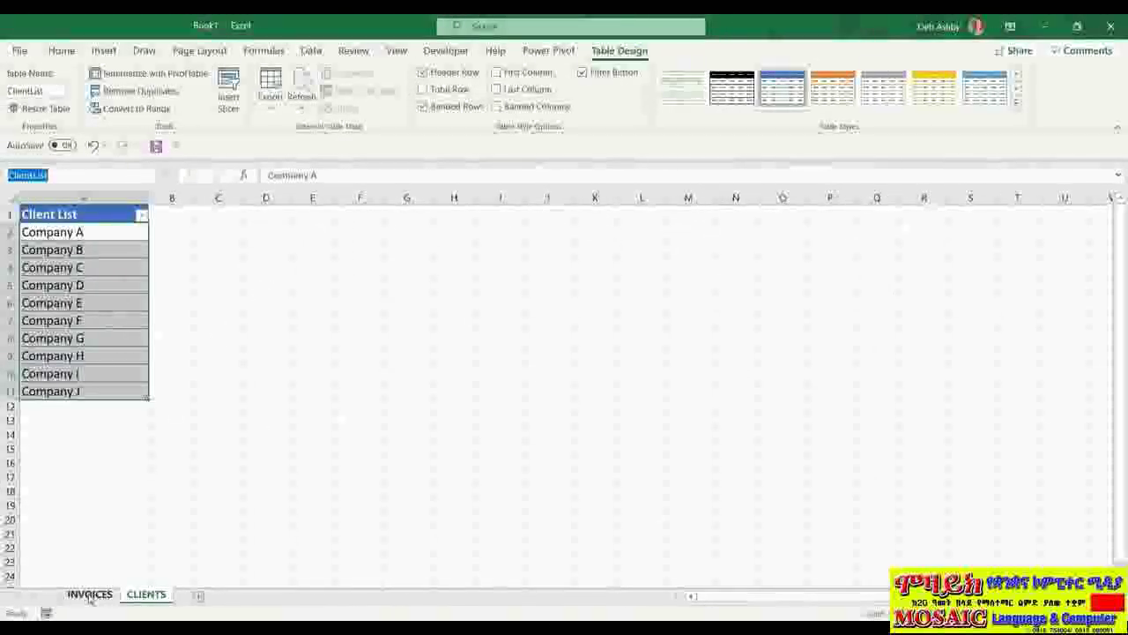
Step: Set up data validation for the empty Client cell C4 on the INVOICES sheet, allowing a List with an in-cell dropdown
click(89, 595)
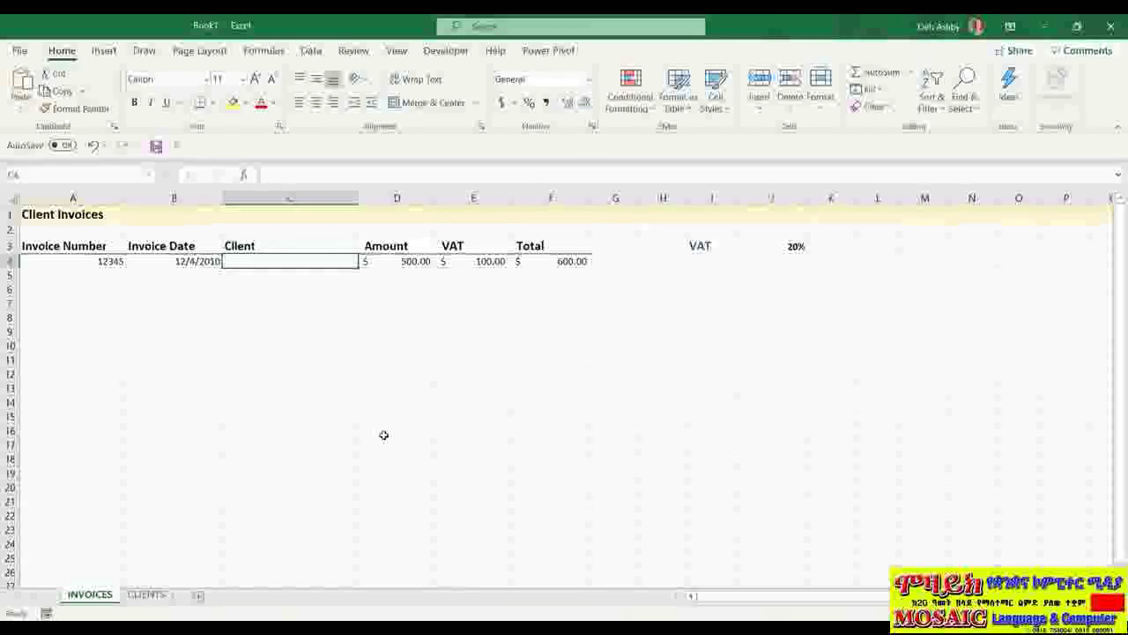
click(311, 50)
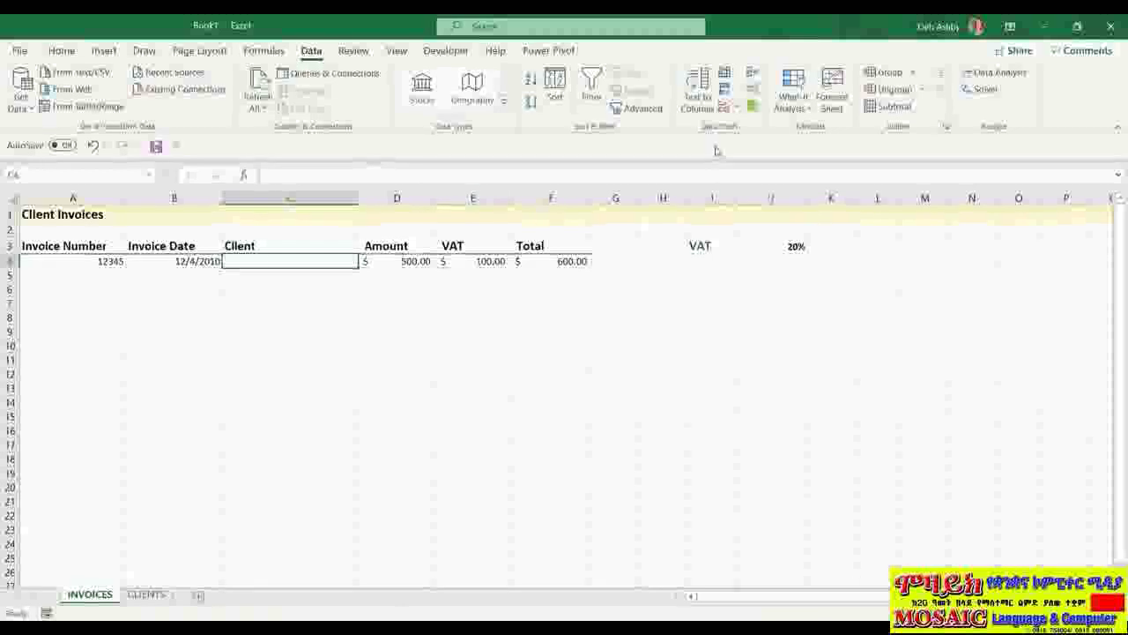
click(739, 109)
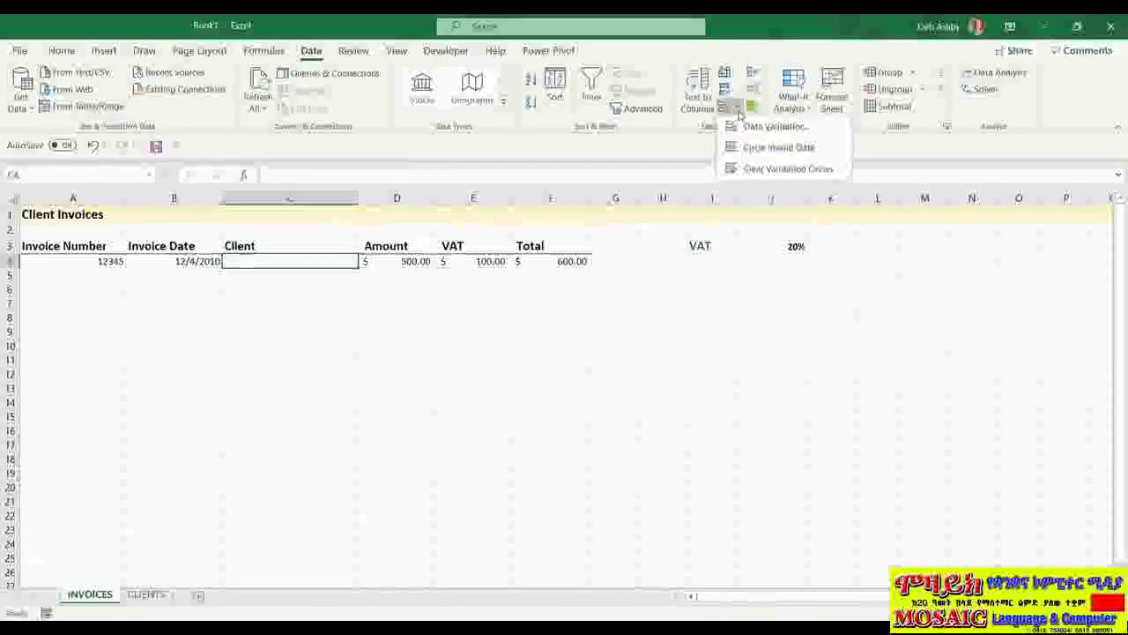
click(747, 127)
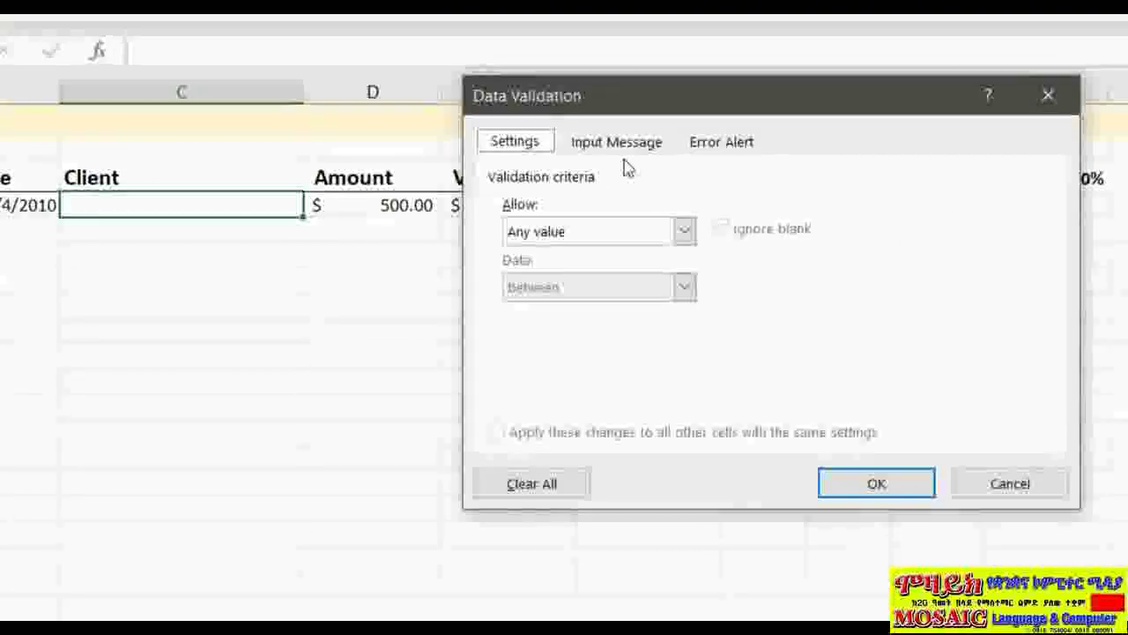
click(684, 231)
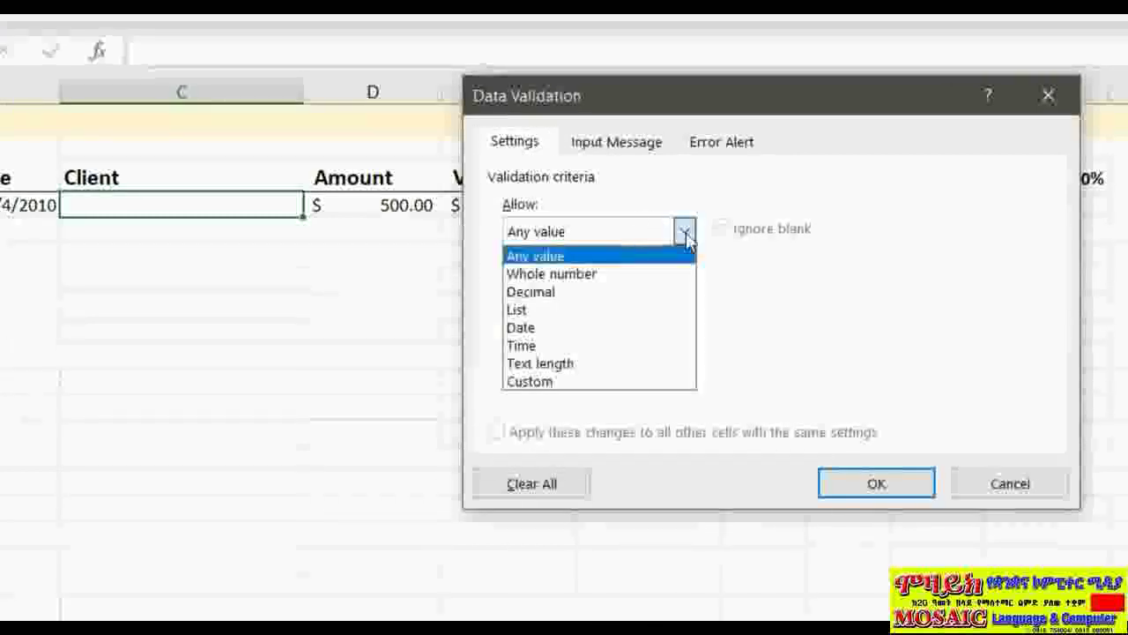
click(543, 311)
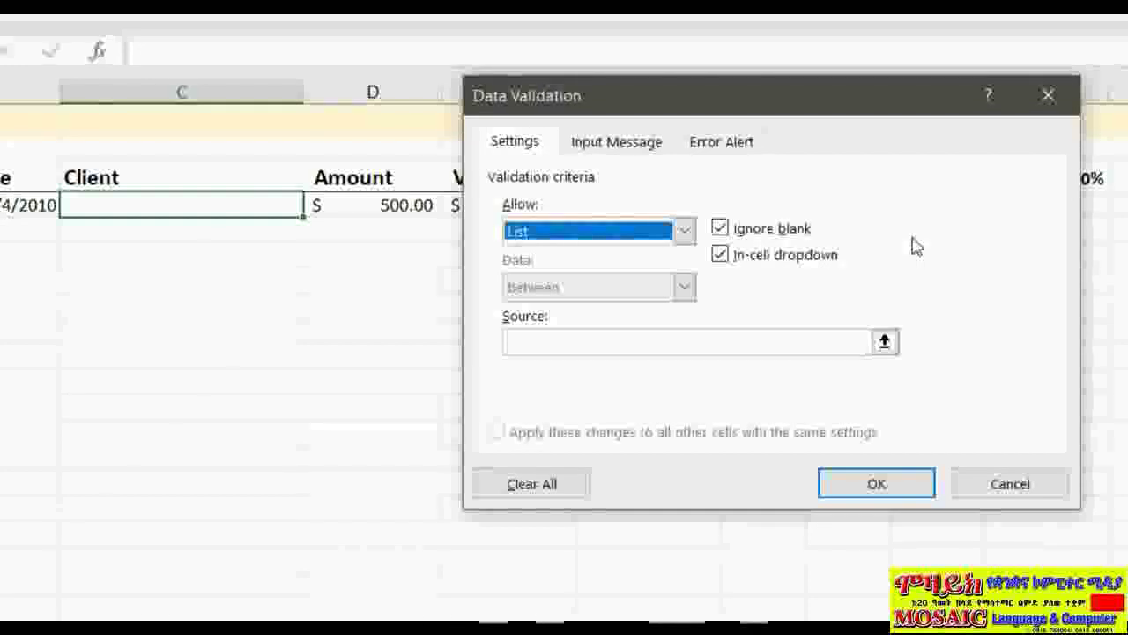
Step: Use the defined name Companies as the validation list's source (=Companies) and apply the validation rule
click(570, 342)
text(=)
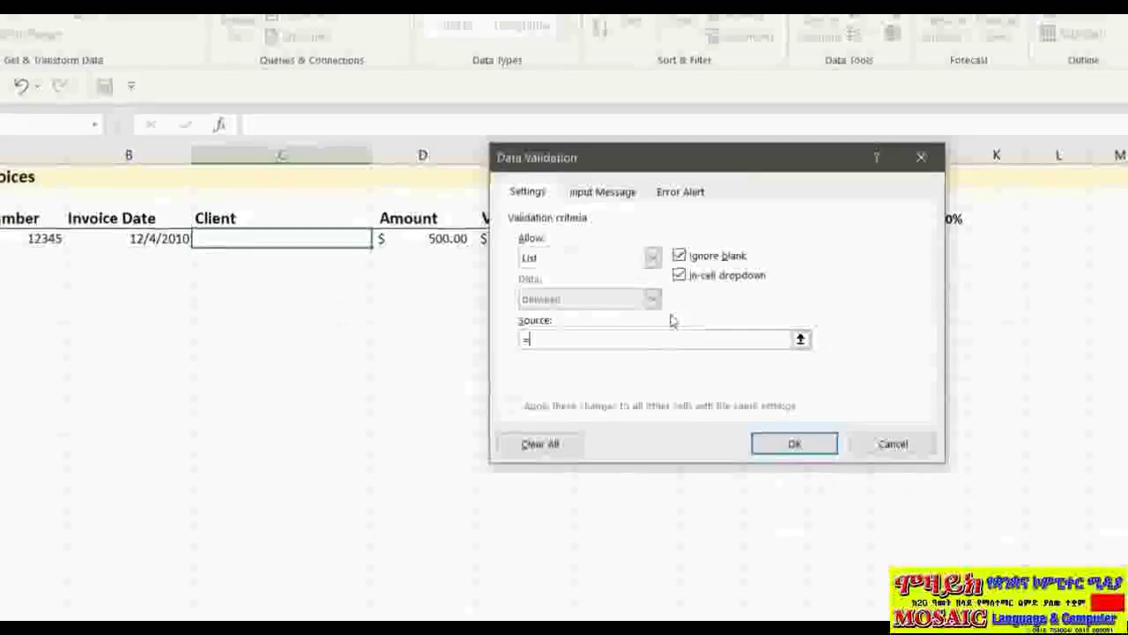
key(F3)
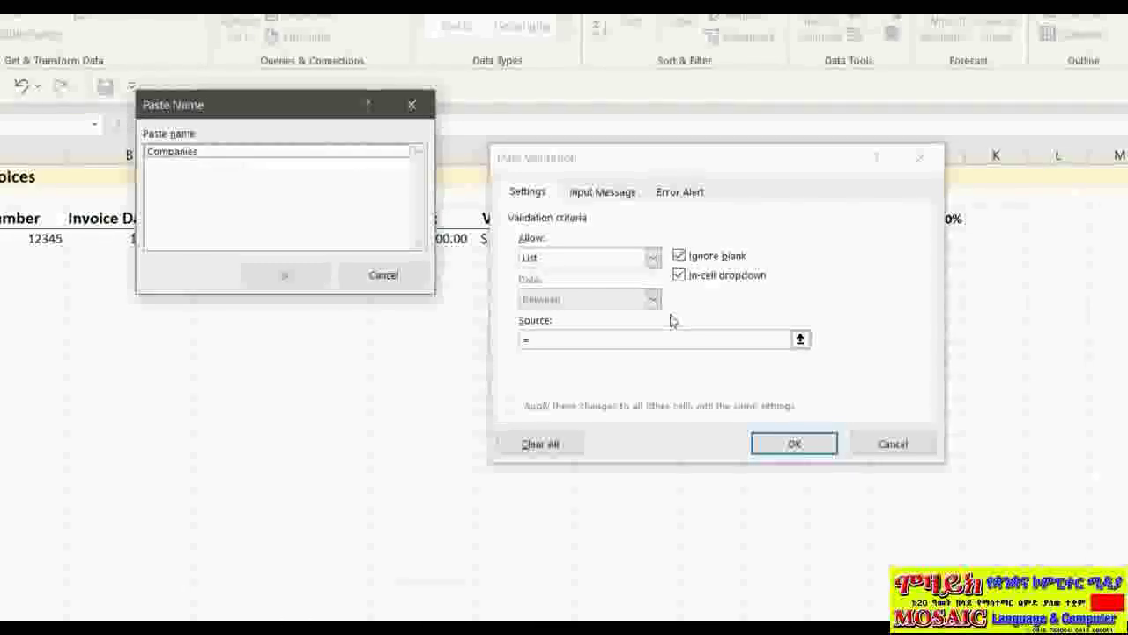
click(212, 154)
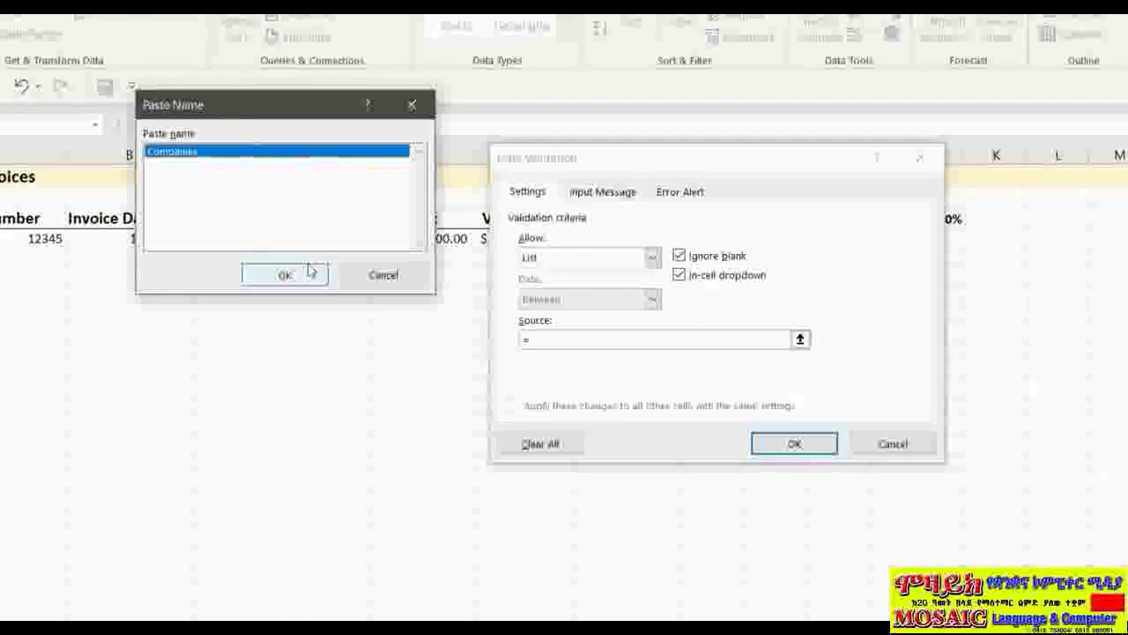
click(285, 275)
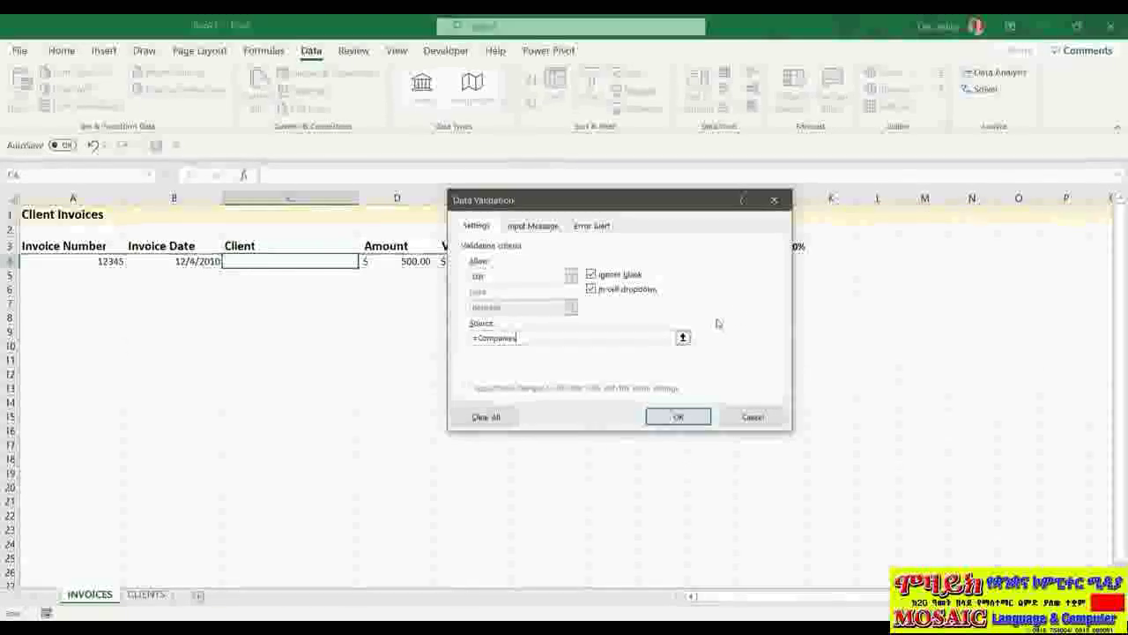
click(691, 420)
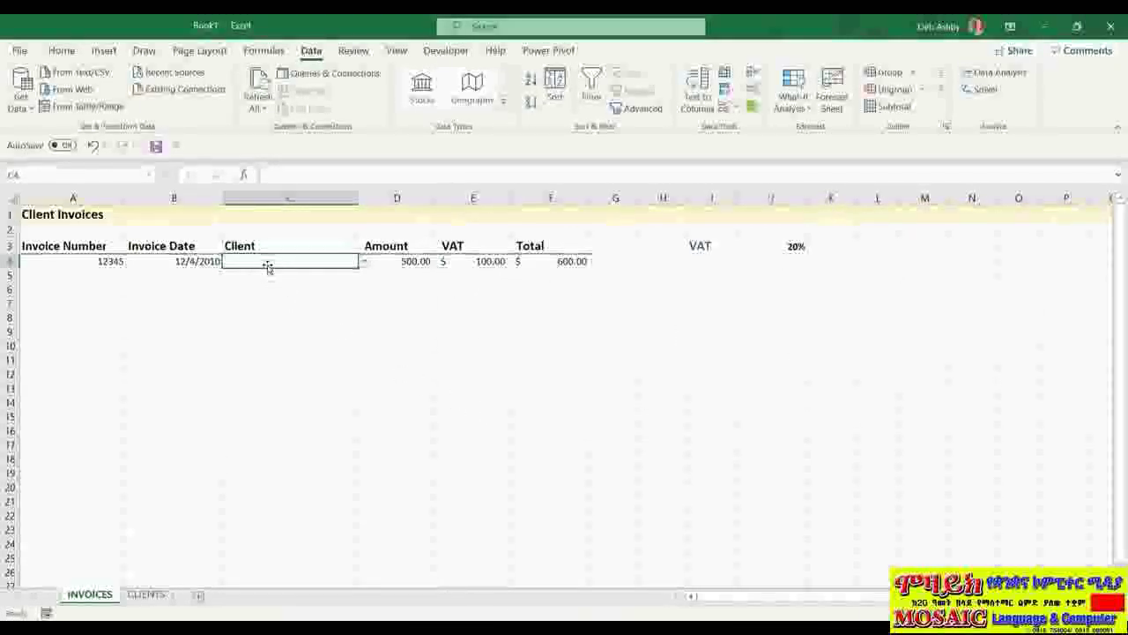
Step: Look through the company choices for Client cell C4 and choose Company D
click(364, 263)
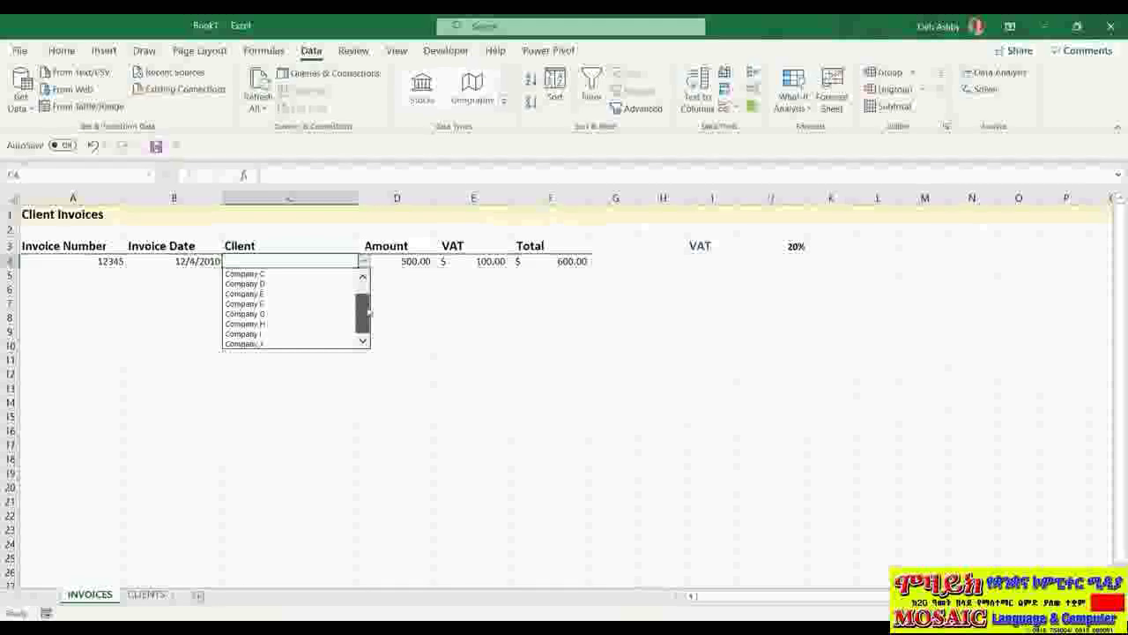
drag(364, 327, 363, 291)
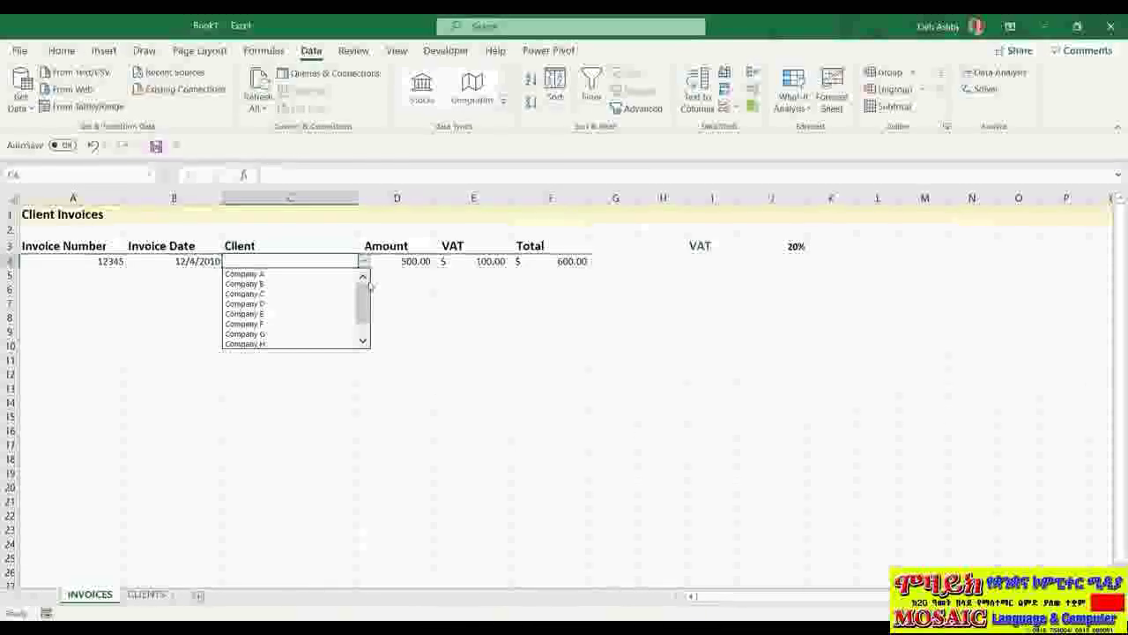
click(263, 305)
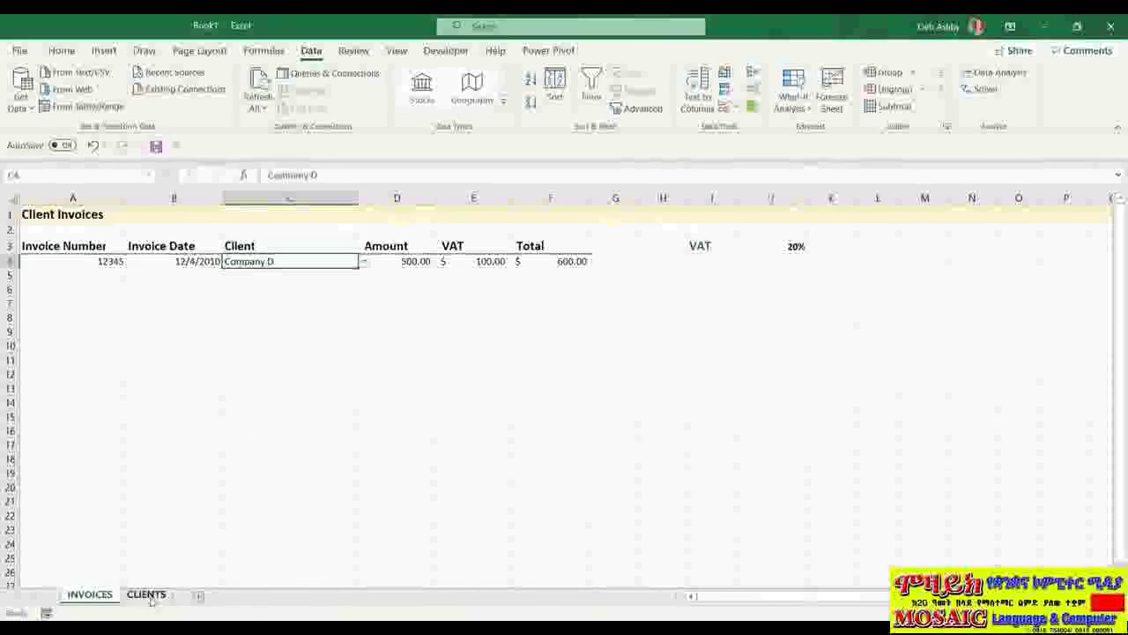
Step: Add Company K in A12, directly below the last entry of the client table on the CLIENTS sheet
click(147, 595)
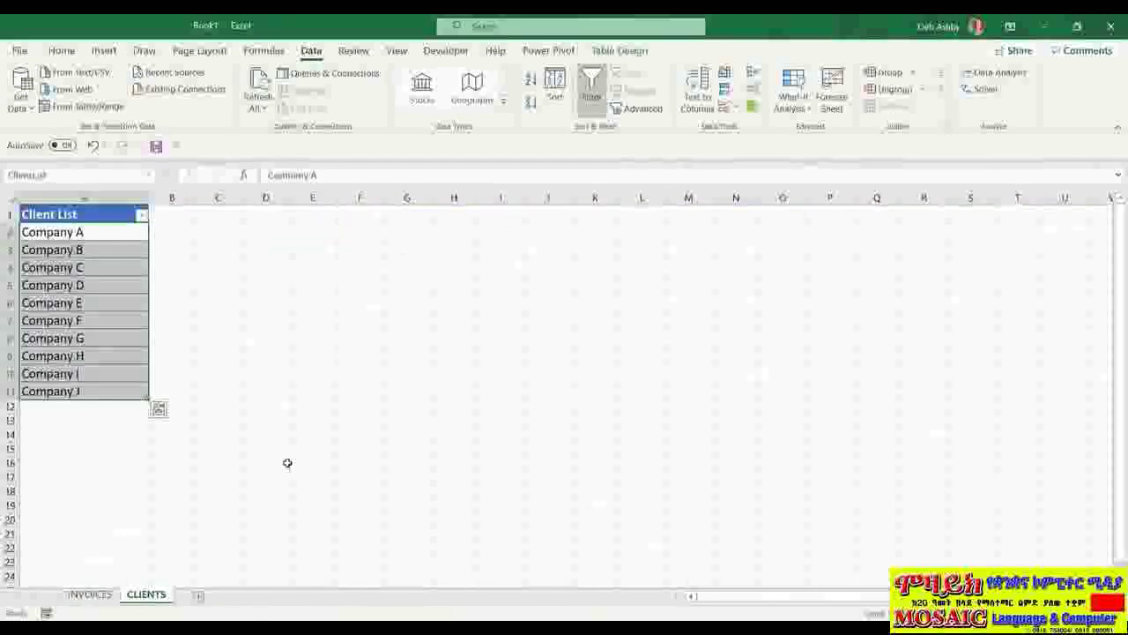
click(283, 405)
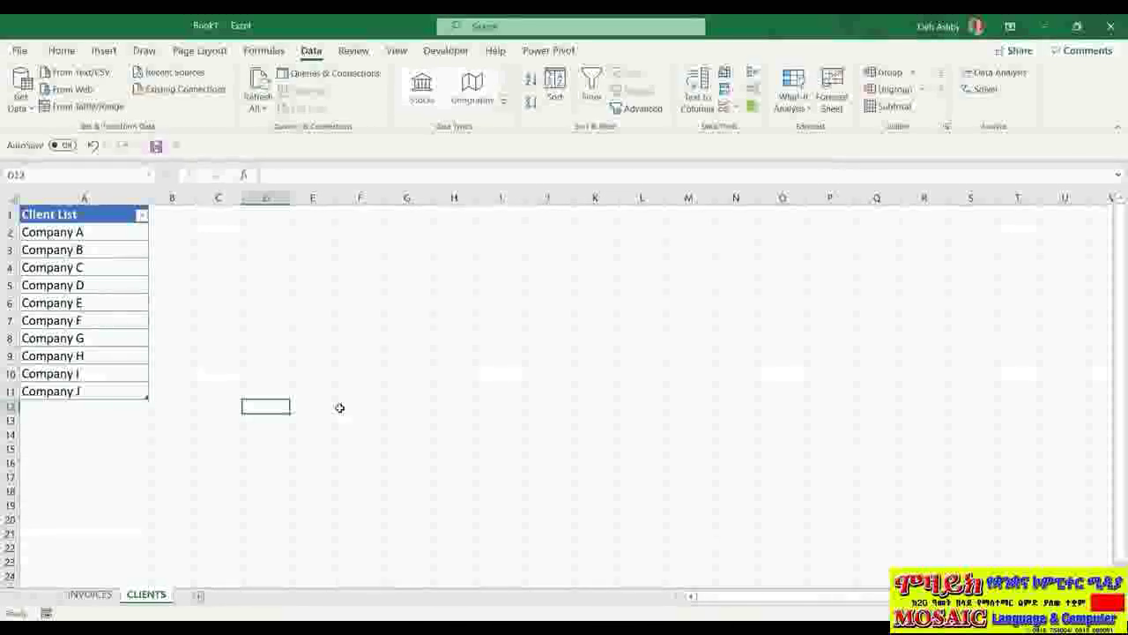
click(77, 408)
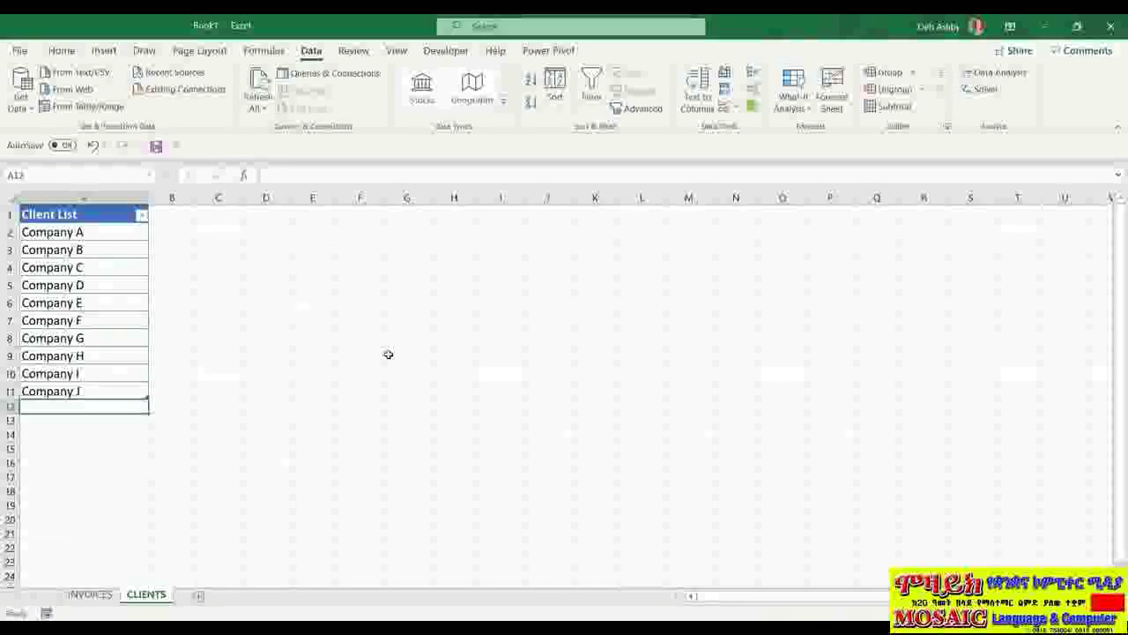
text(Company K)
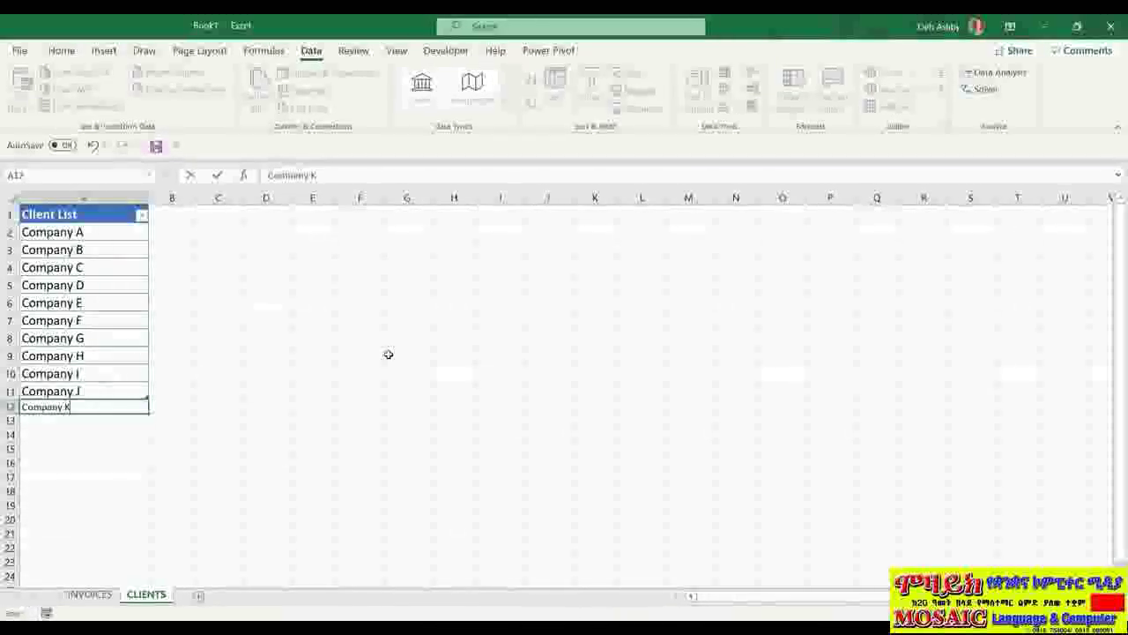
key(Return)
click(386, 355)
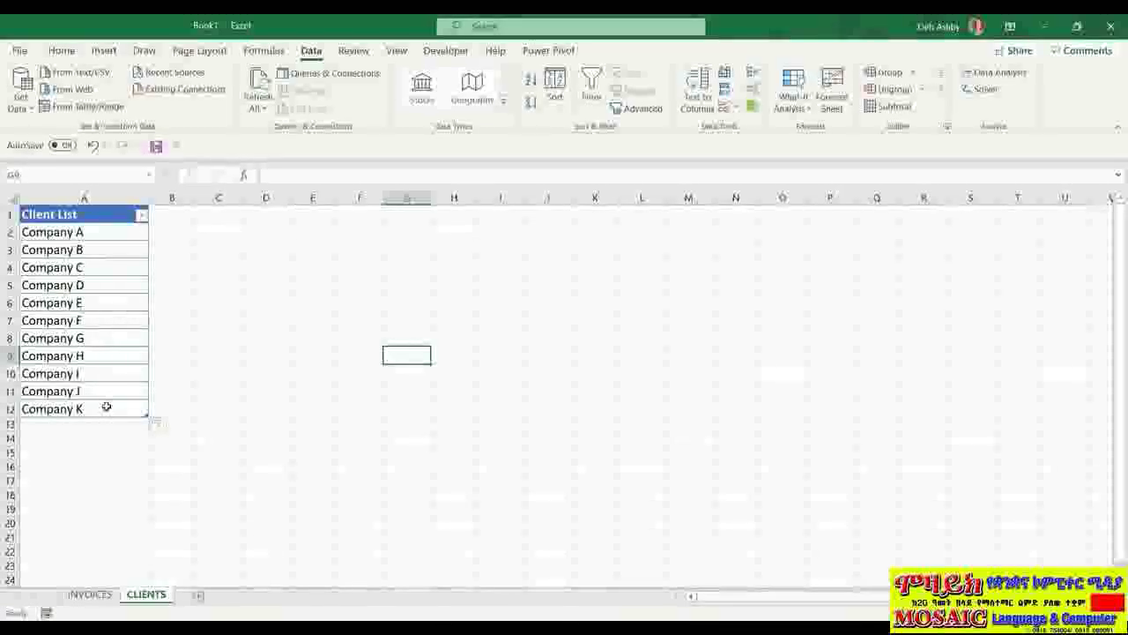
Step: Choose Company K from the validation list in Client cell C4 on the INVOICES sheet
click(85, 596)
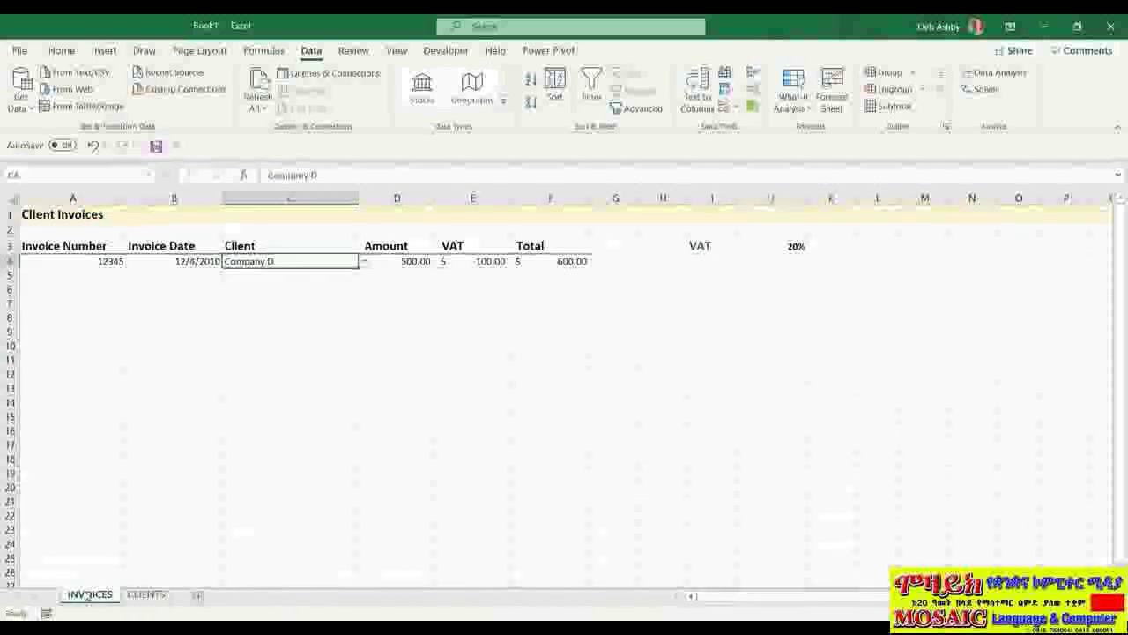
click(363, 261)
click(364, 339)
click(363, 338)
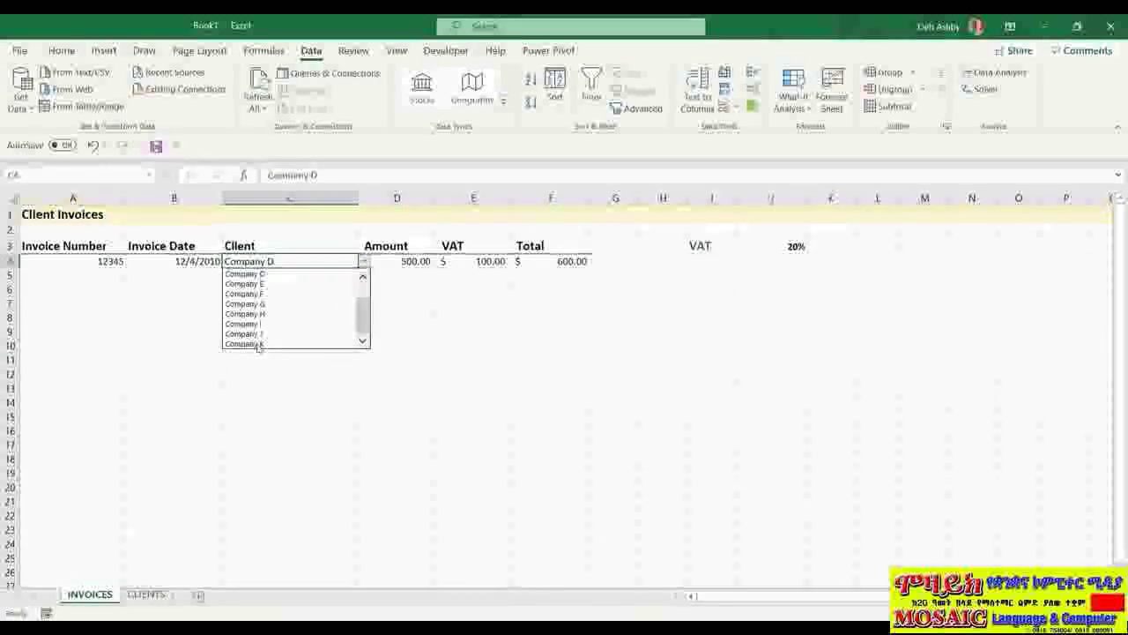
click(252, 340)
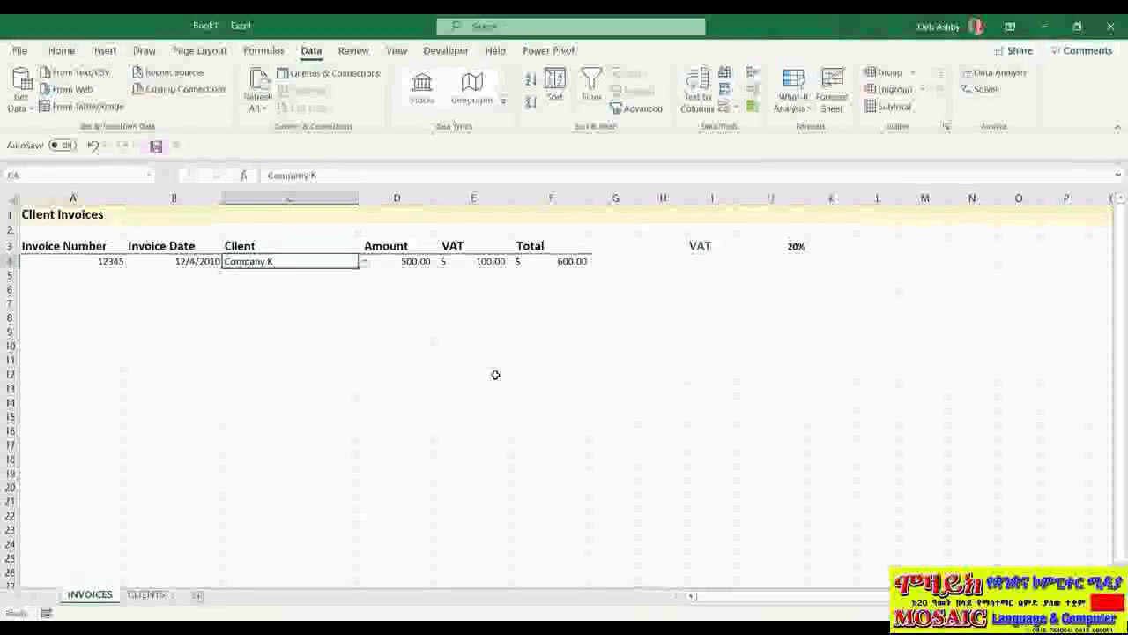
Step: Compare the client table A2:A12 on the CLIENTS sheet with the choices offered in Client cell C4 on the INVOICES sheet
click(146, 596)
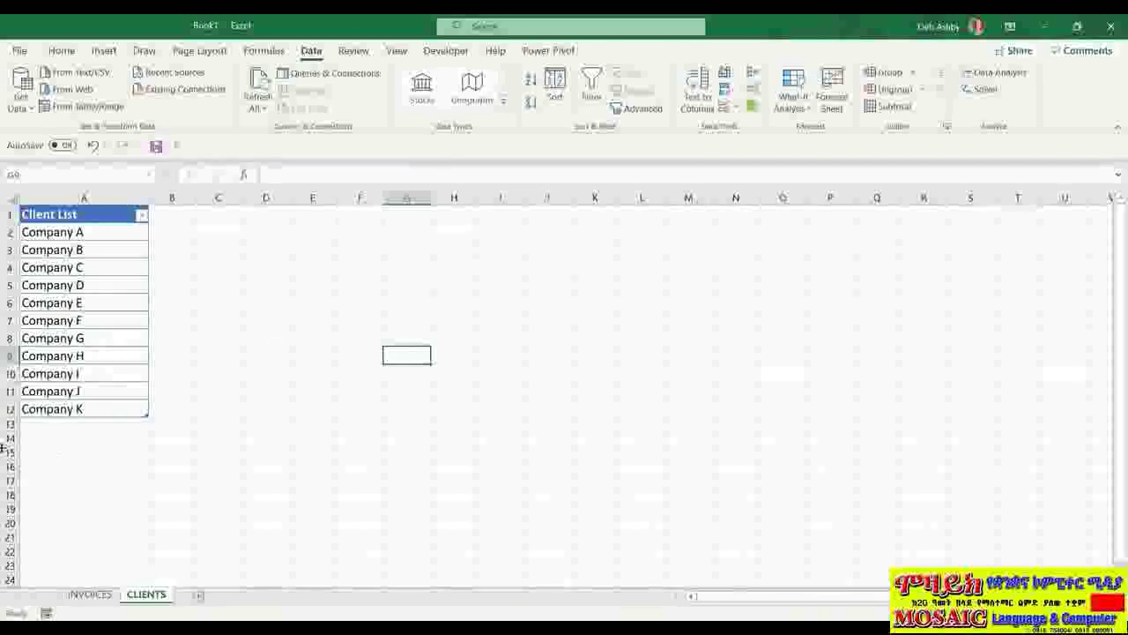
click(90, 594)
click(365, 263)
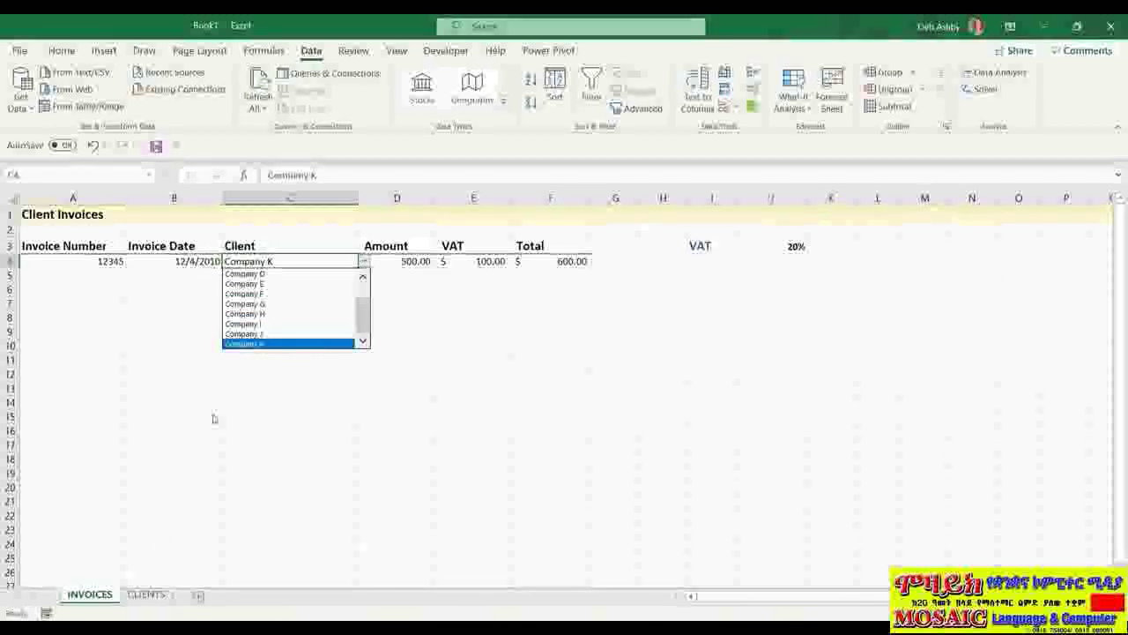
click(148, 597)
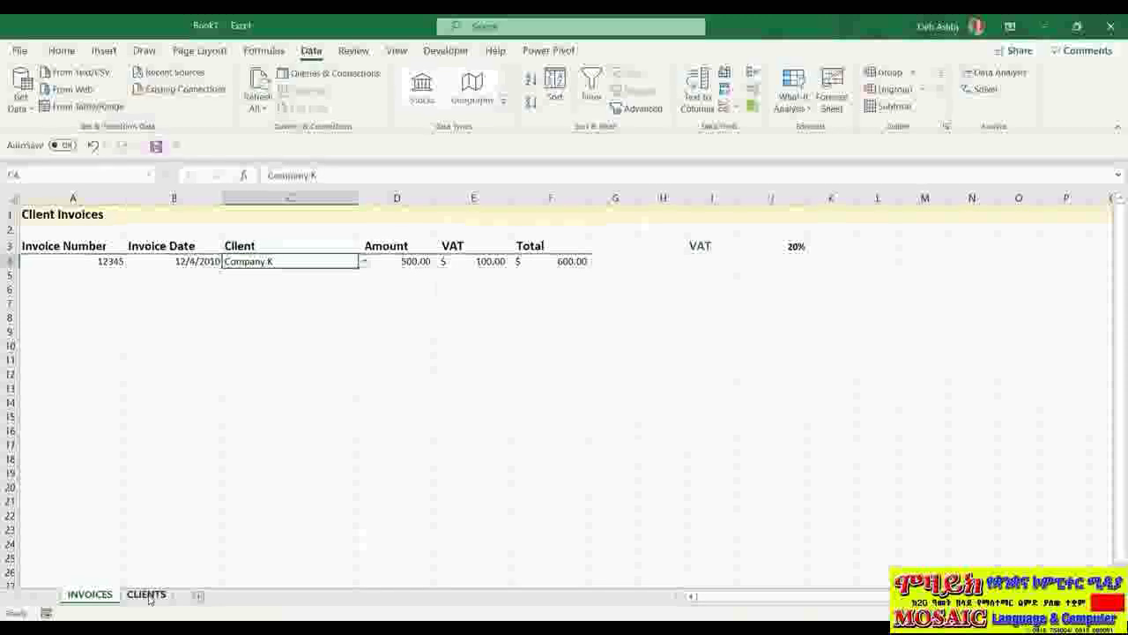
click(146, 596)
drag(92, 231, 89, 409)
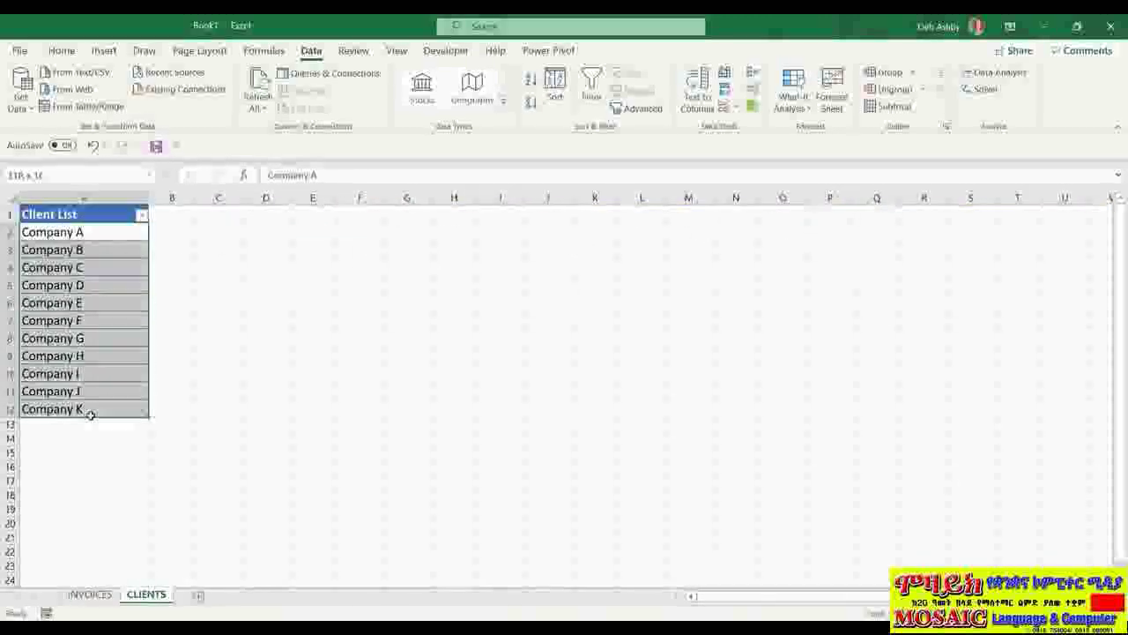
click(357, 368)
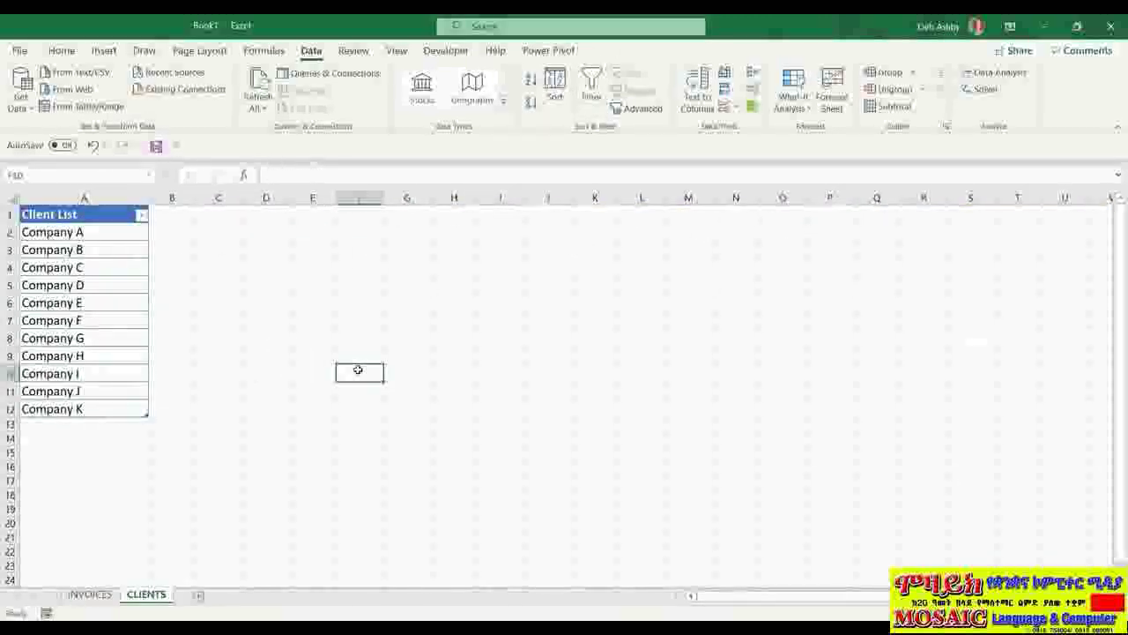